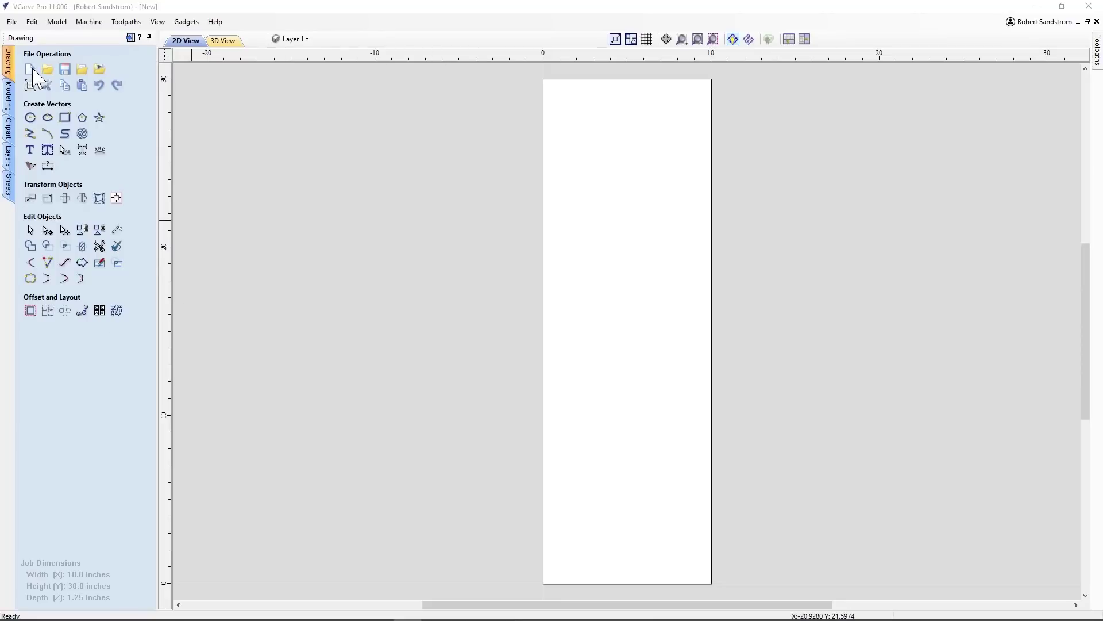
# - Create a single-sided job 10 inches wide, 30 inches high and 1.25 inches thick, with Z zero on the material surface
pyautogui.click(29, 69)
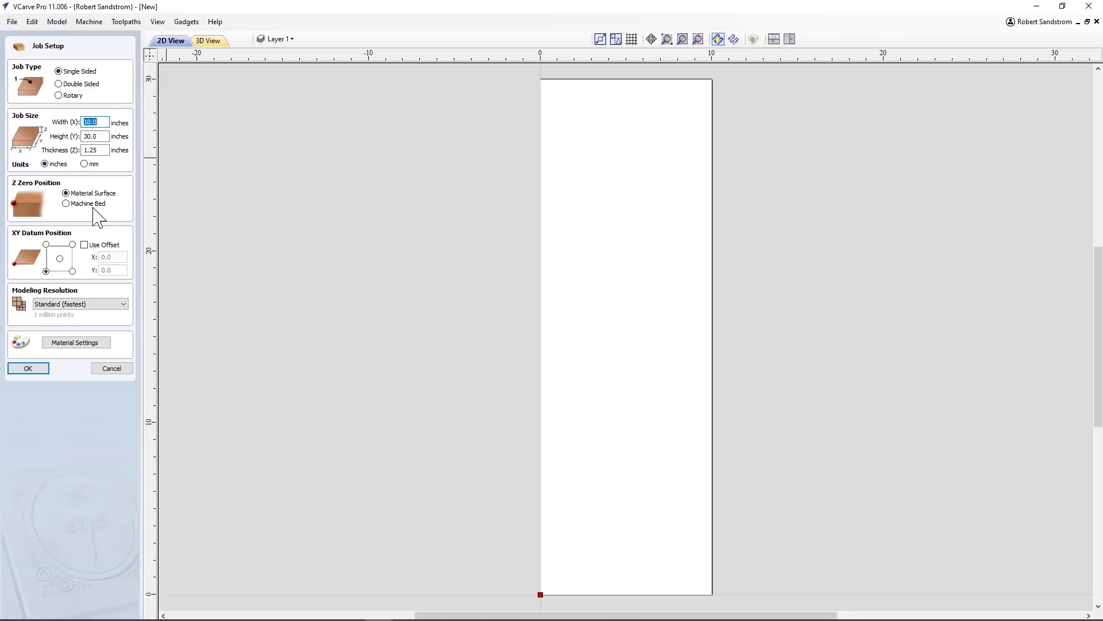
pyautogui.click(37, 371)
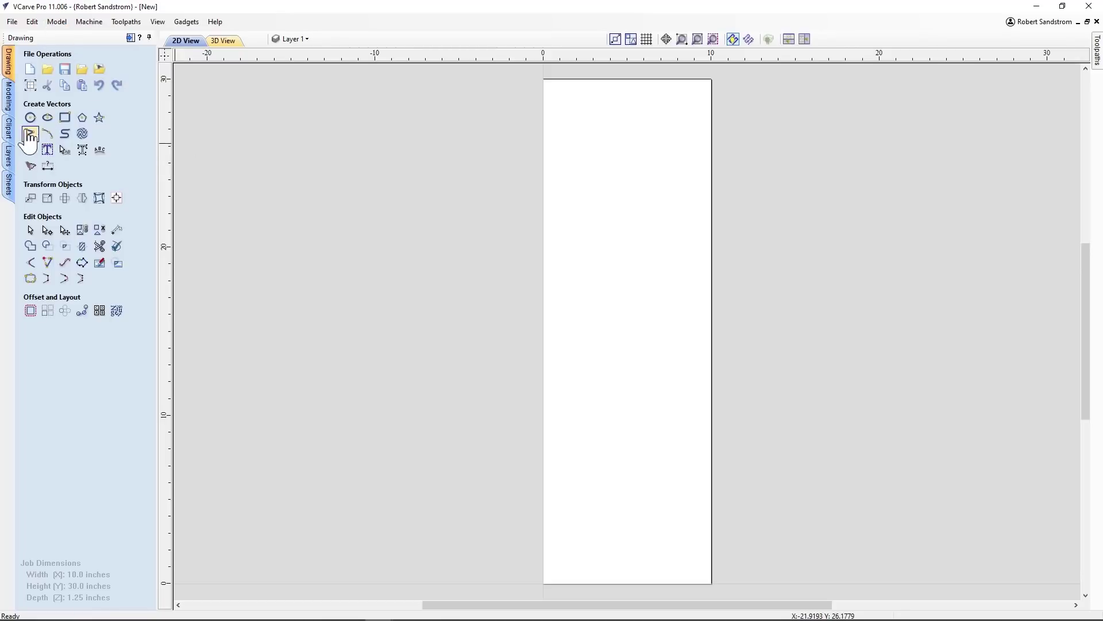
# - Place the Cribbage Board - Oval - 12x12 clipart from the 2D Game Layouts folder on the material and delete it again
pyautogui.click(9, 128)
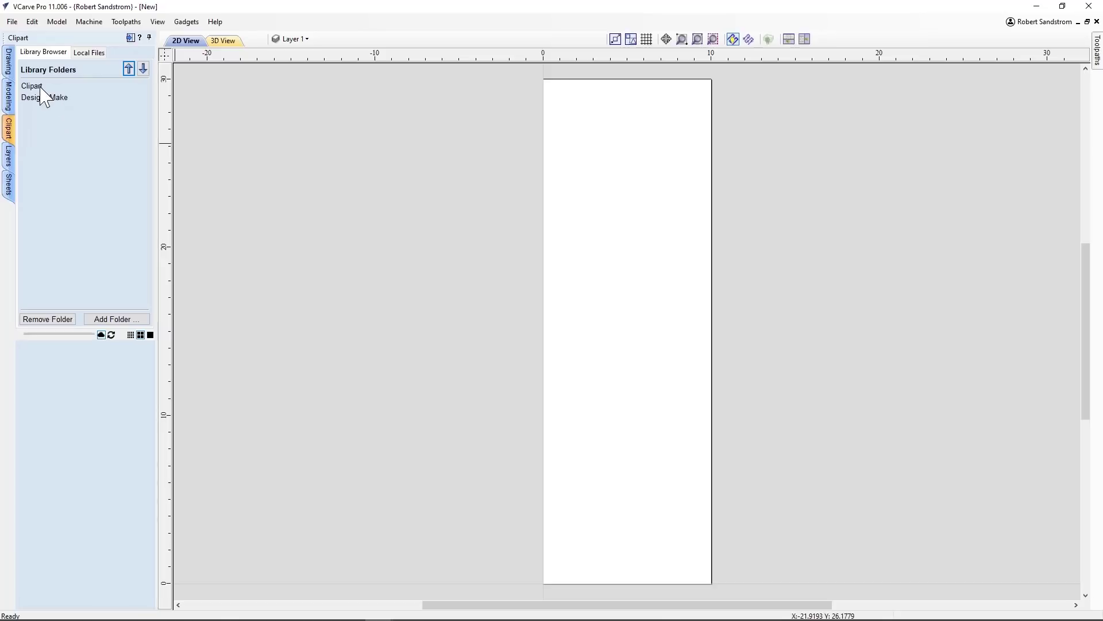
pyautogui.click(42, 88)
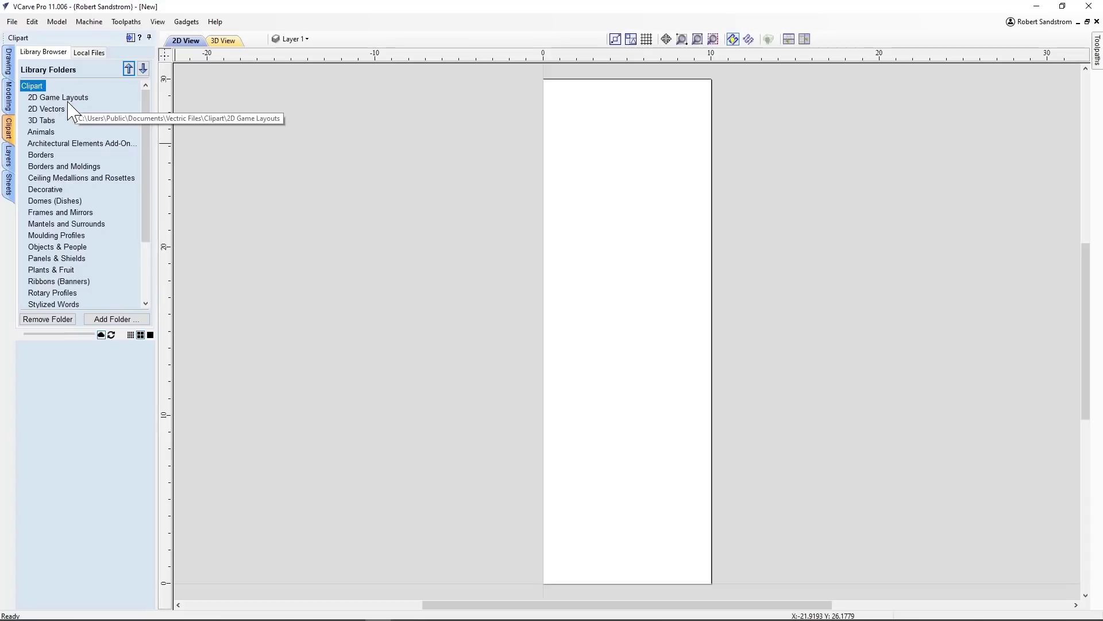
pyautogui.click(67, 99)
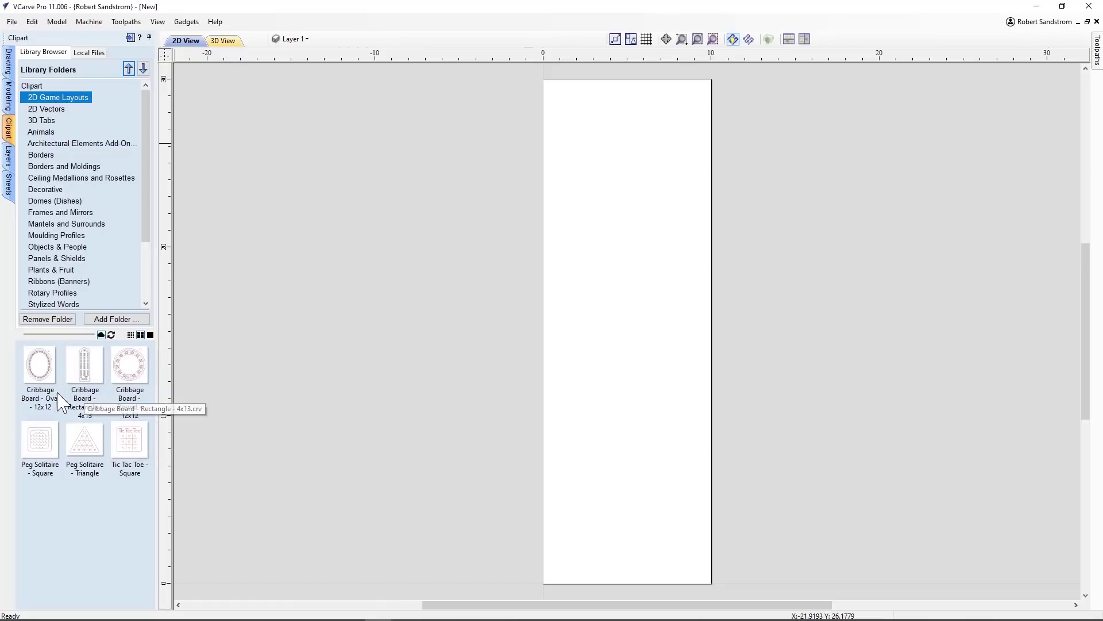
pyautogui.moveTo(41, 379); pyautogui.dragTo(618, 357)
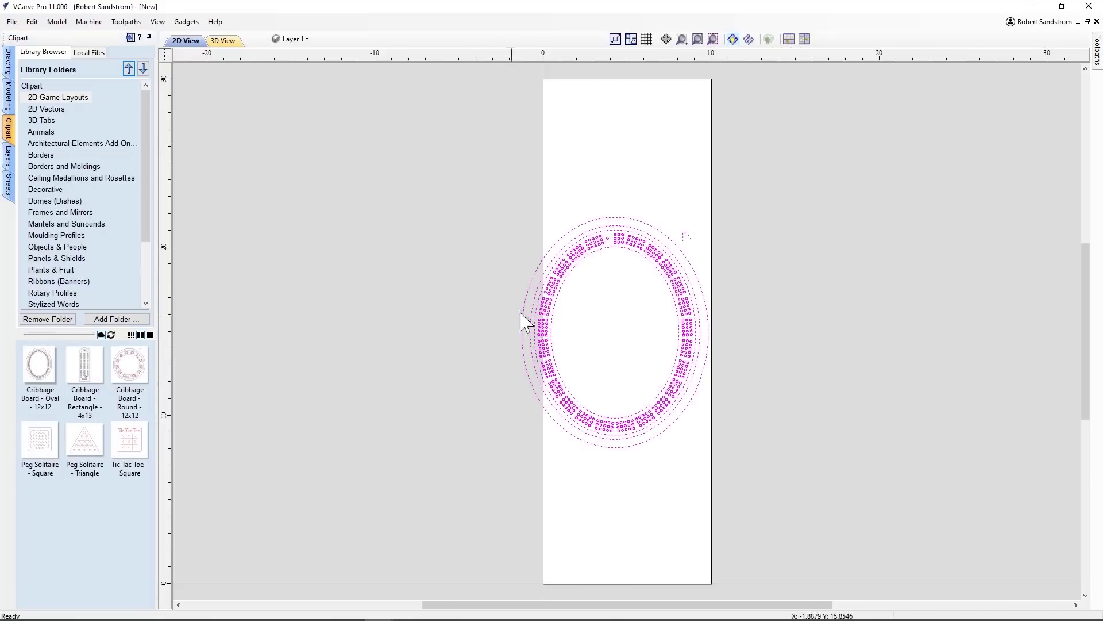
pyautogui.moveTo(406, 170); pyautogui.dragTo(773, 479)
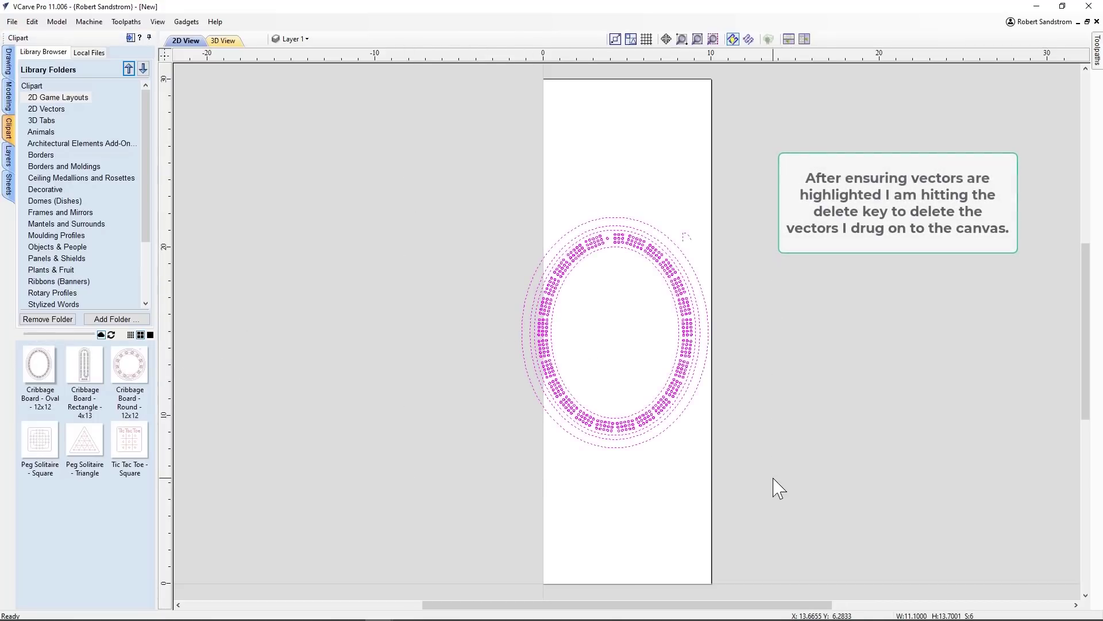
pyautogui.press('Delete')
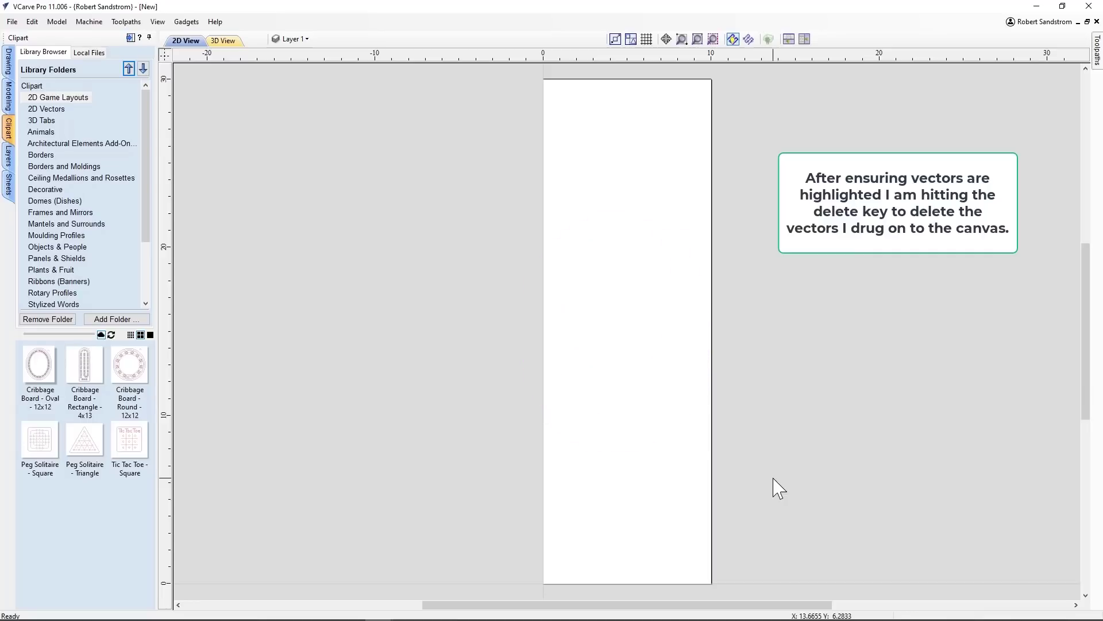
# - Try the Rectangle - 4x13 and Round - 12x12 cribbage board clipart on the material one after the other, deleting each
pyautogui.moveTo(90, 379); pyautogui.dragTo(633, 370)
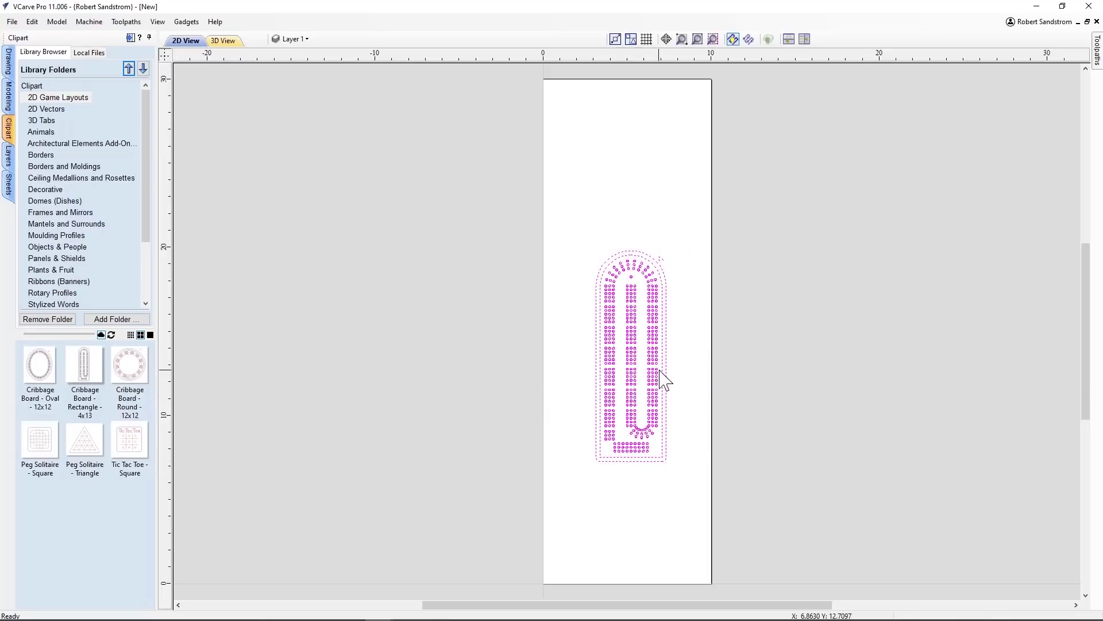
pyautogui.press('Delete')
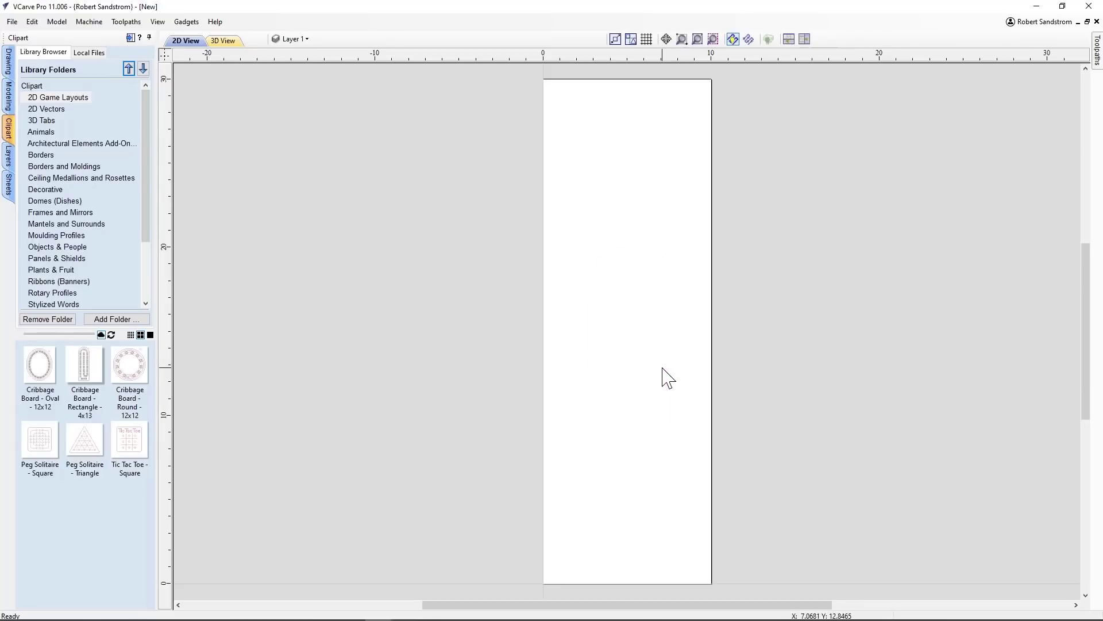
pyautogui.moveTo(138, 381); pyautogui.dragTo(619, 329)
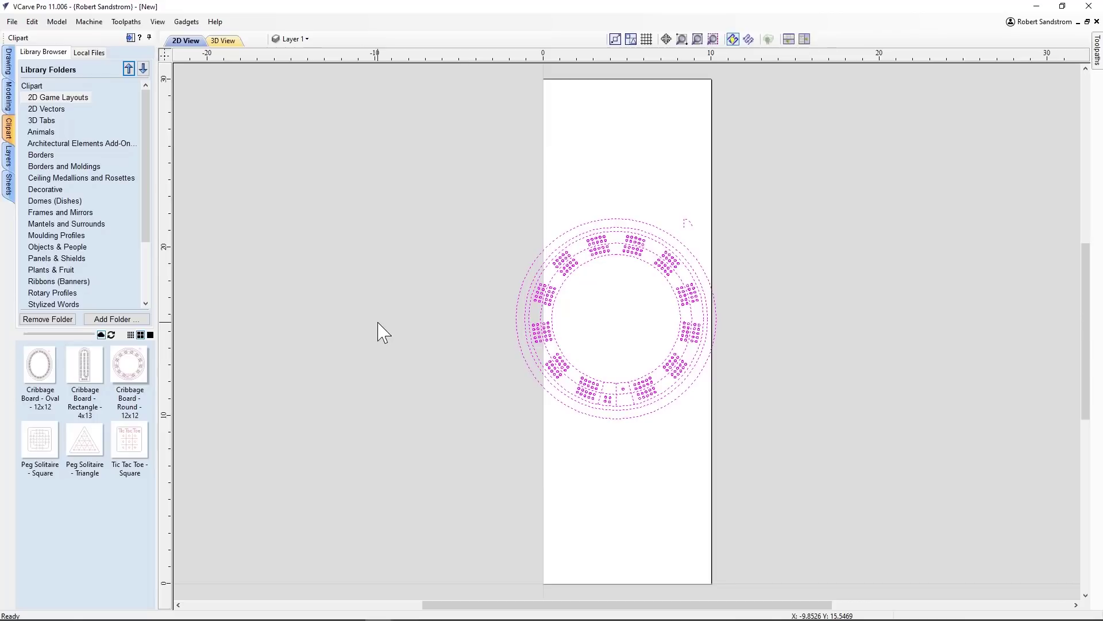
pyautogui.press('Delete')
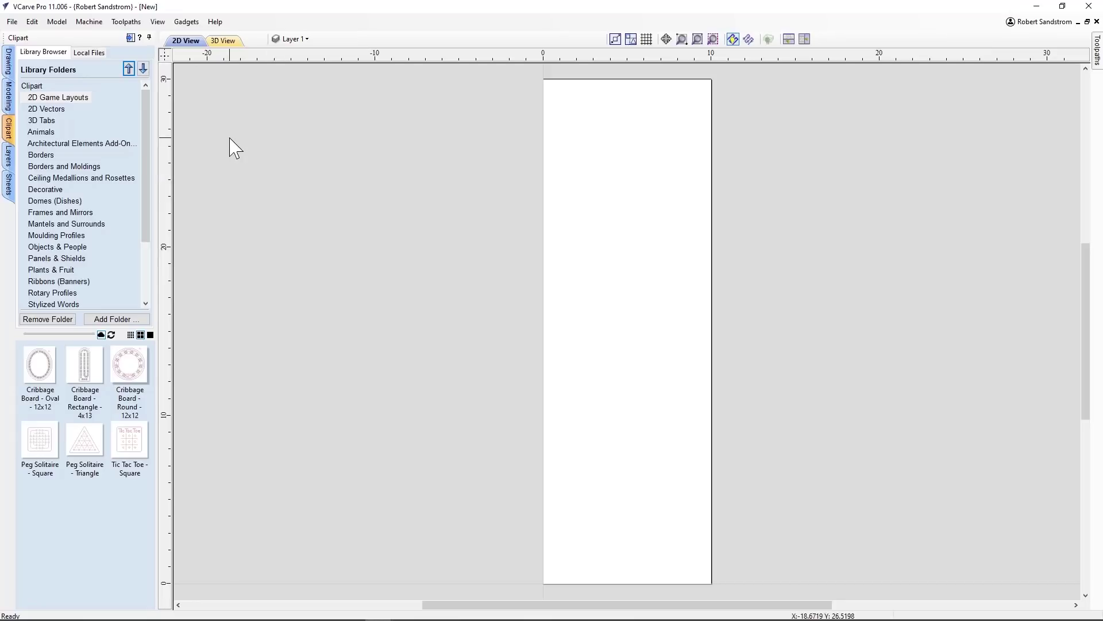
# - Center the selected cribbage board vectors on the material both horizontally and vertically, and clear the selection
pyautogui.click(10, 71)
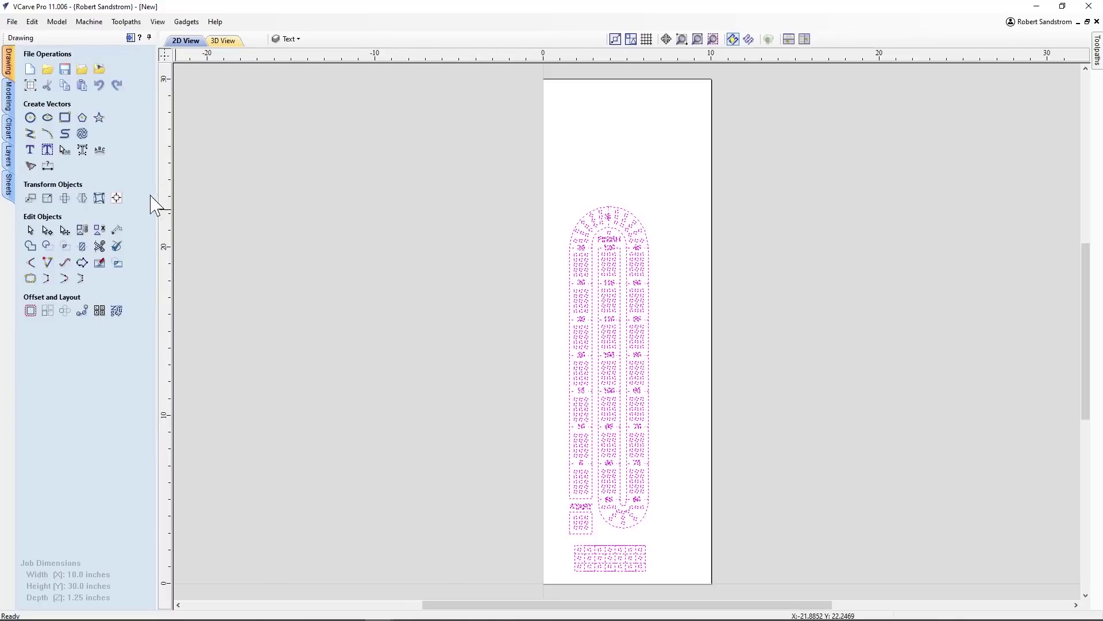
pyautogui.click(117, 198)
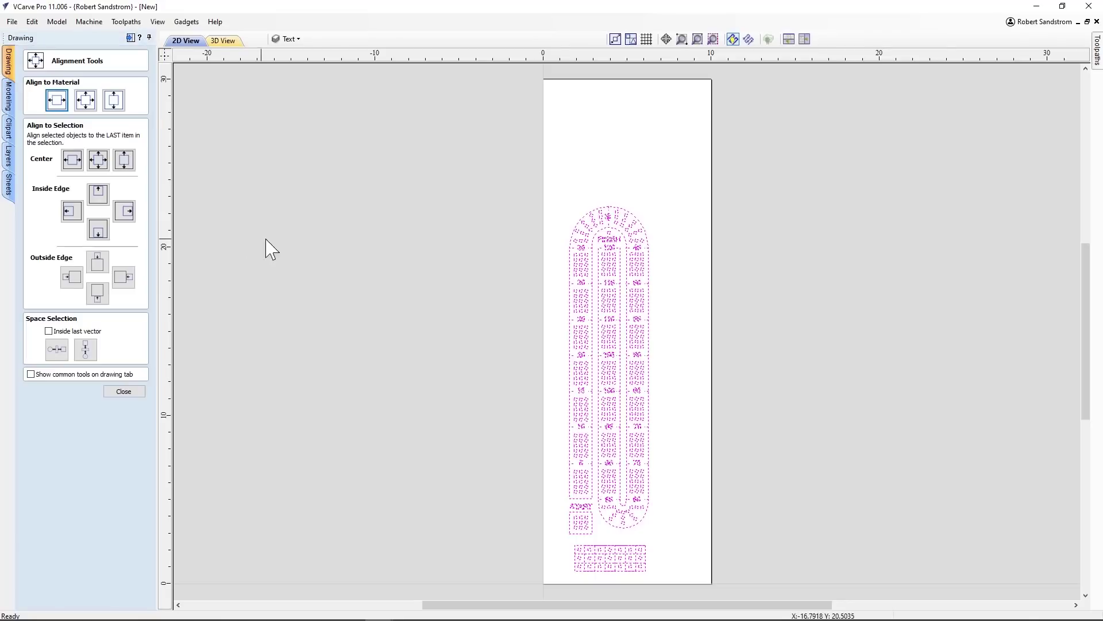
pyautogui.click(86, 101)
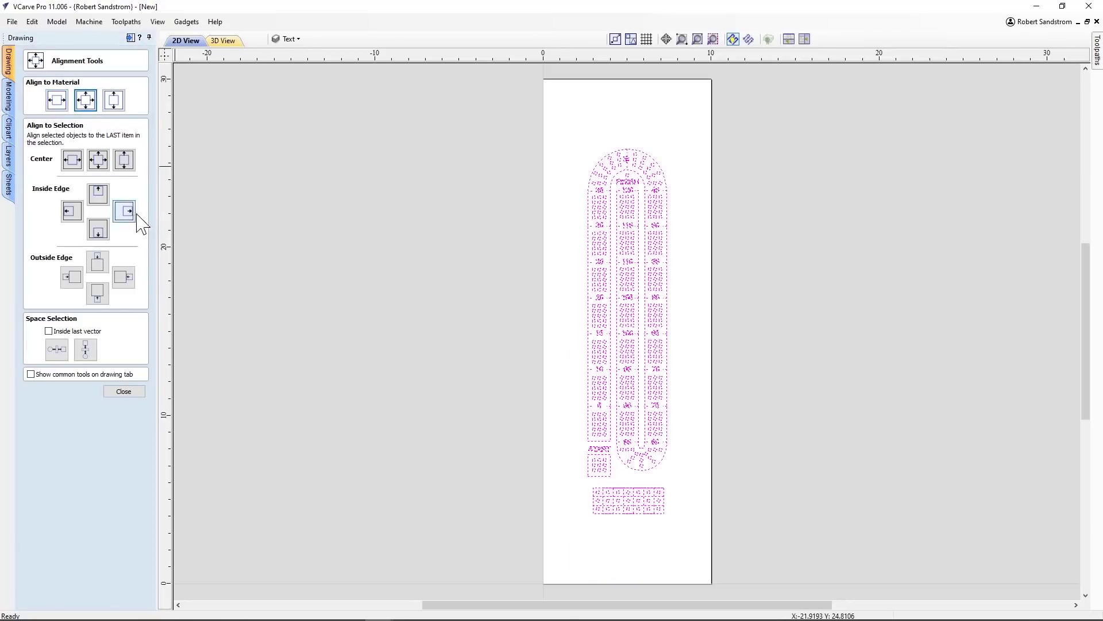
pyautogui.click(125, 393)
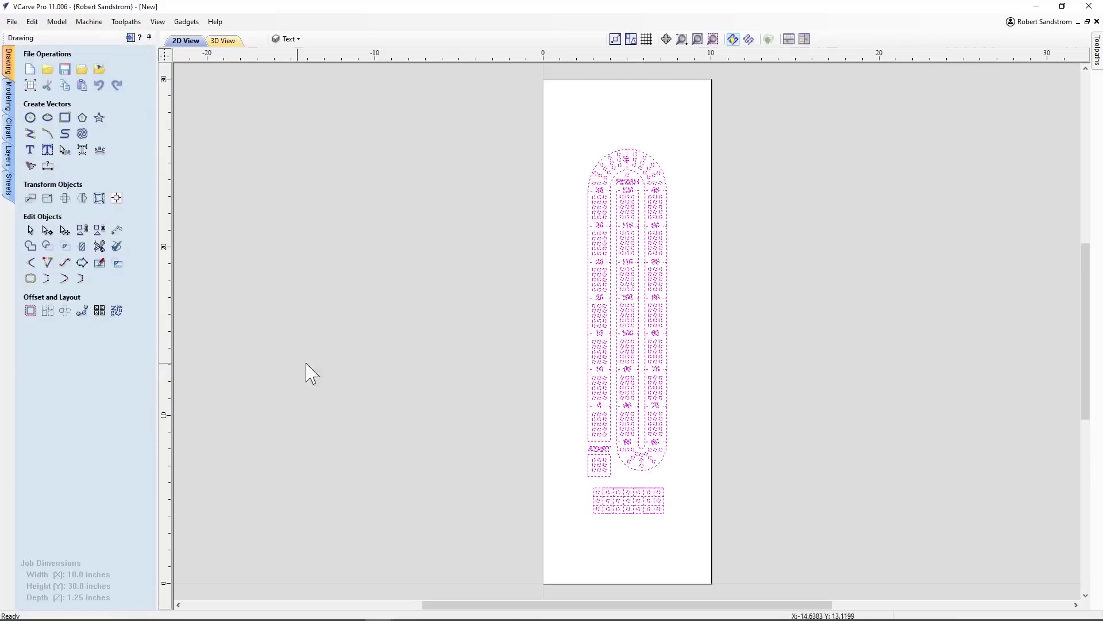
pyautogui.click(553, 385)
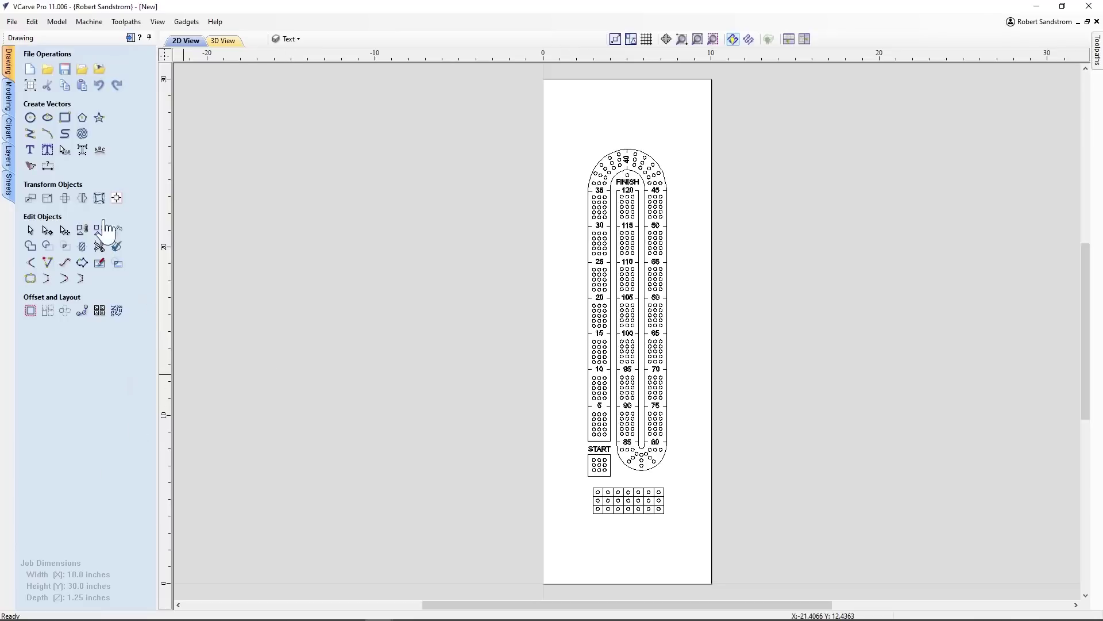
# - Place the Cribbage Board - Rectangle - 4x13 clipart beside the material, compare it with the centered board, and delete the clipart
pyautogui.click(9, 129)
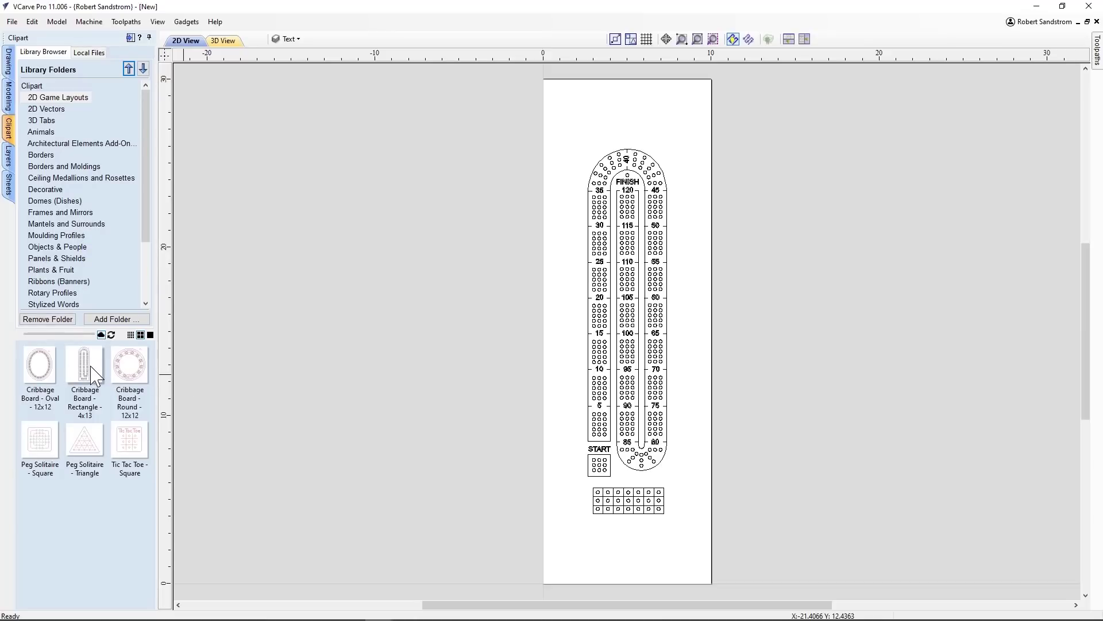
pyautogui.moveTo(89, 368); pyautogui.dragTo(772, 308)
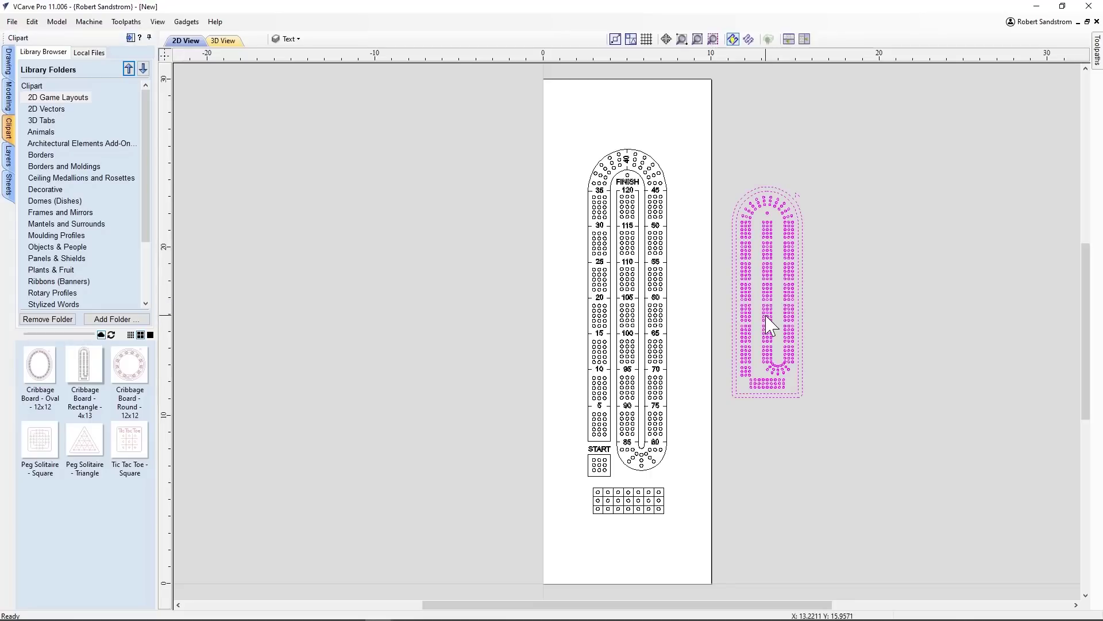
pyautogui.scroll(5, 771, 327)
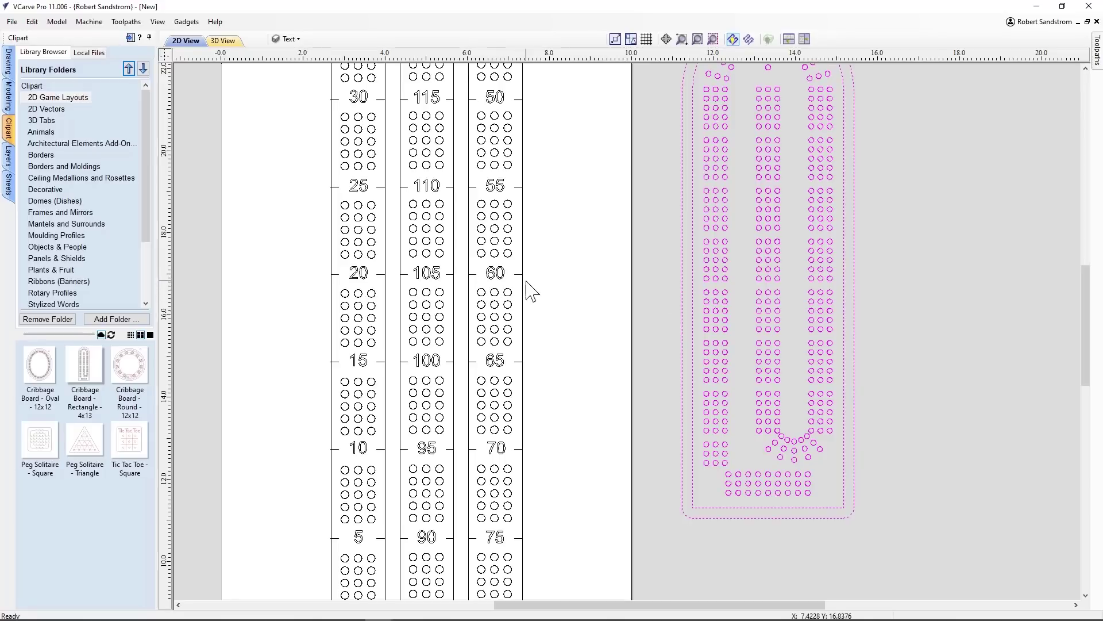
pyautogui.scroll(-3, 560, 372)
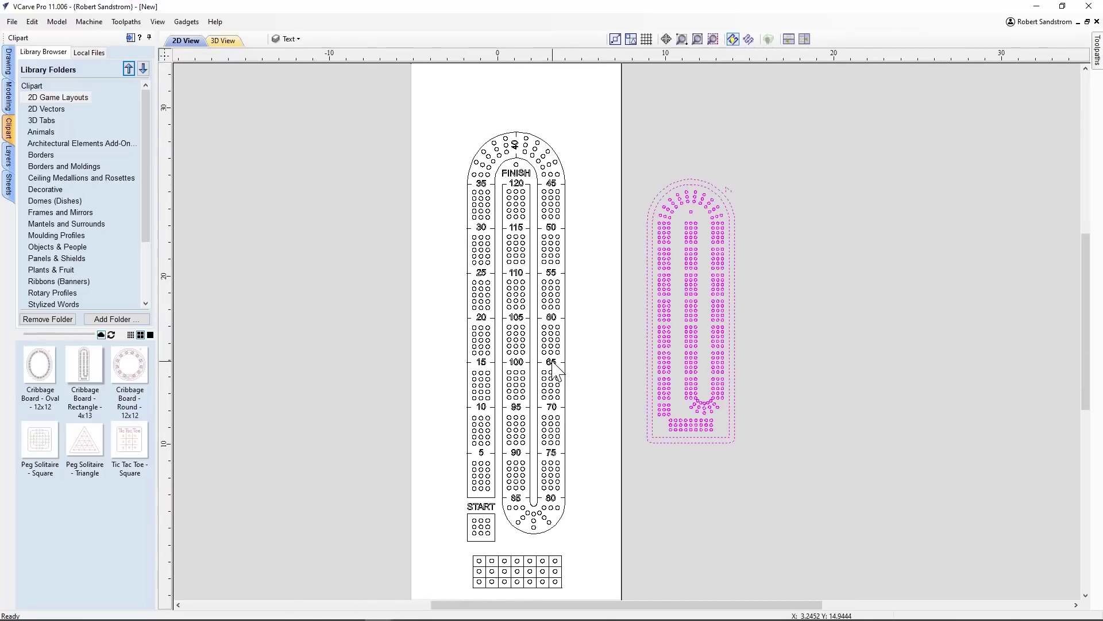
pyautogui.scroll(-1, 553, 368)
pyautogui.scroll(1, 546, 345)
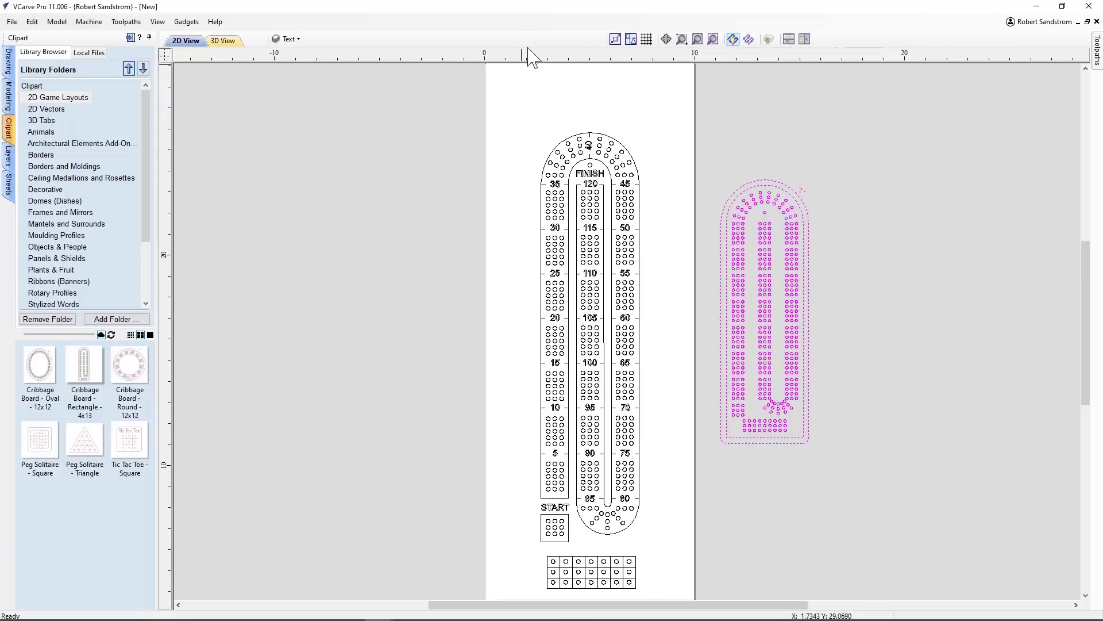
pyautogui.click(743, 263)
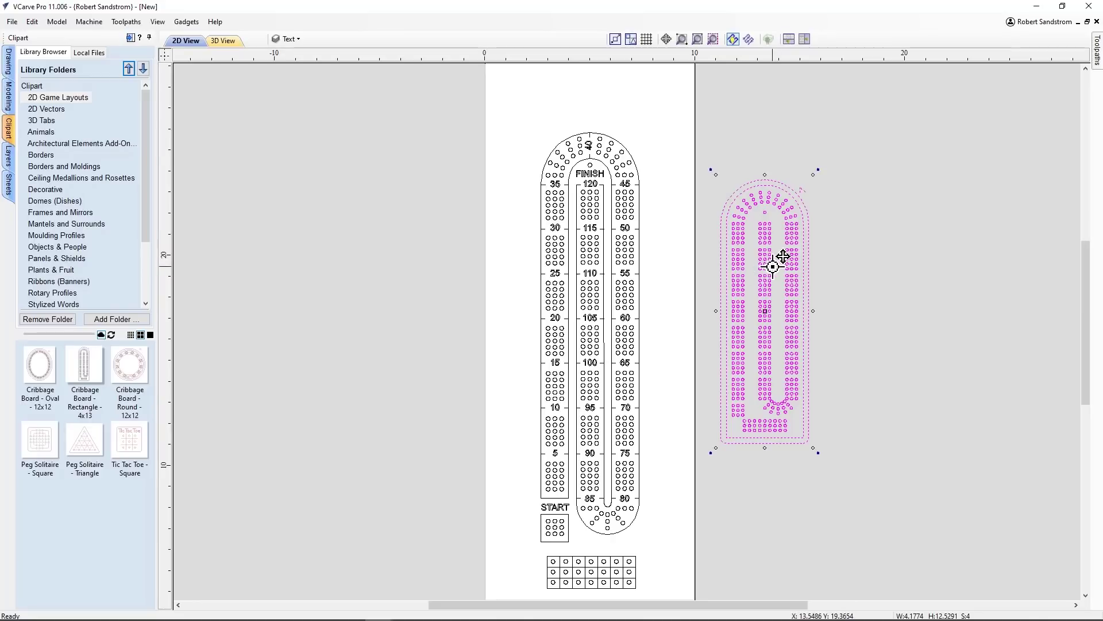
pyautogui.press('Delete')
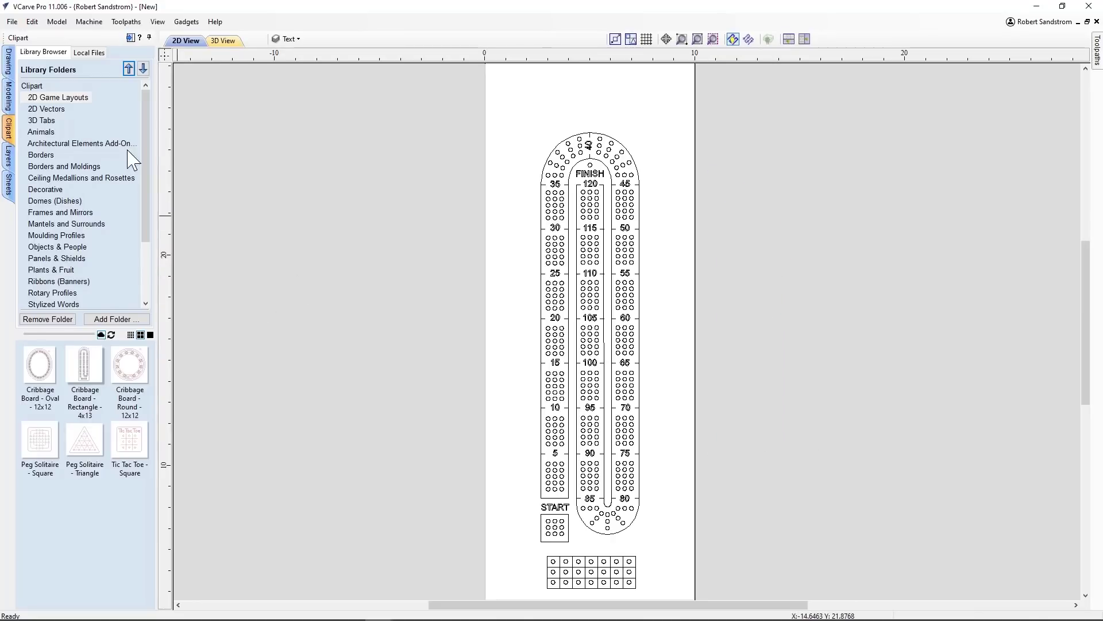
# - Check the size of a single peg hole just above the 35 mark with Set Size
pyautogui.click(9, 62)
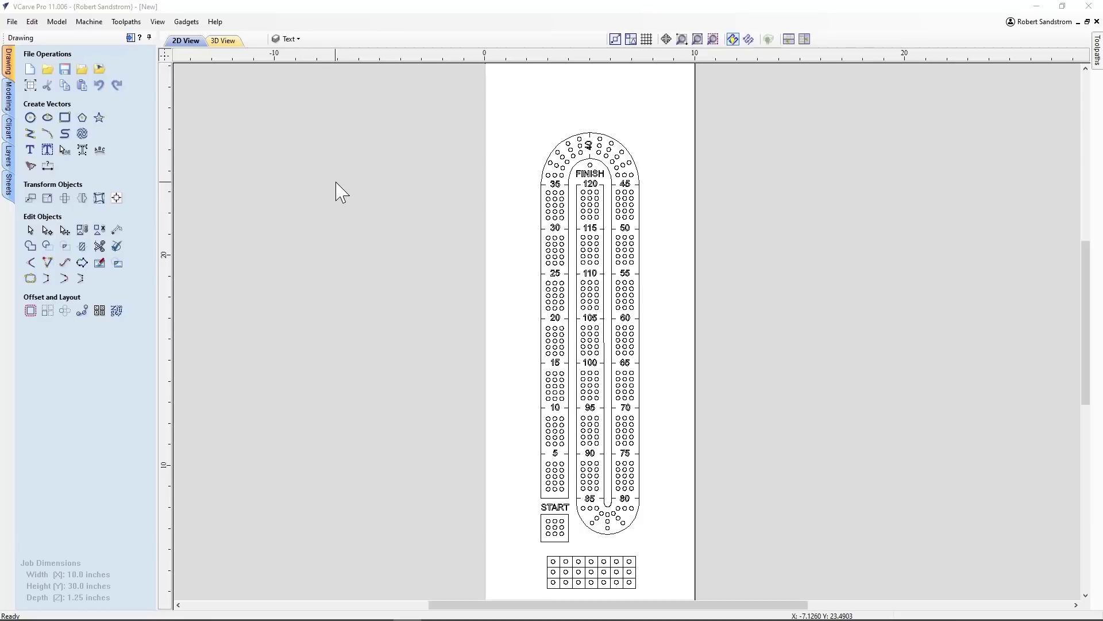
pyautogui.click(541, 172)
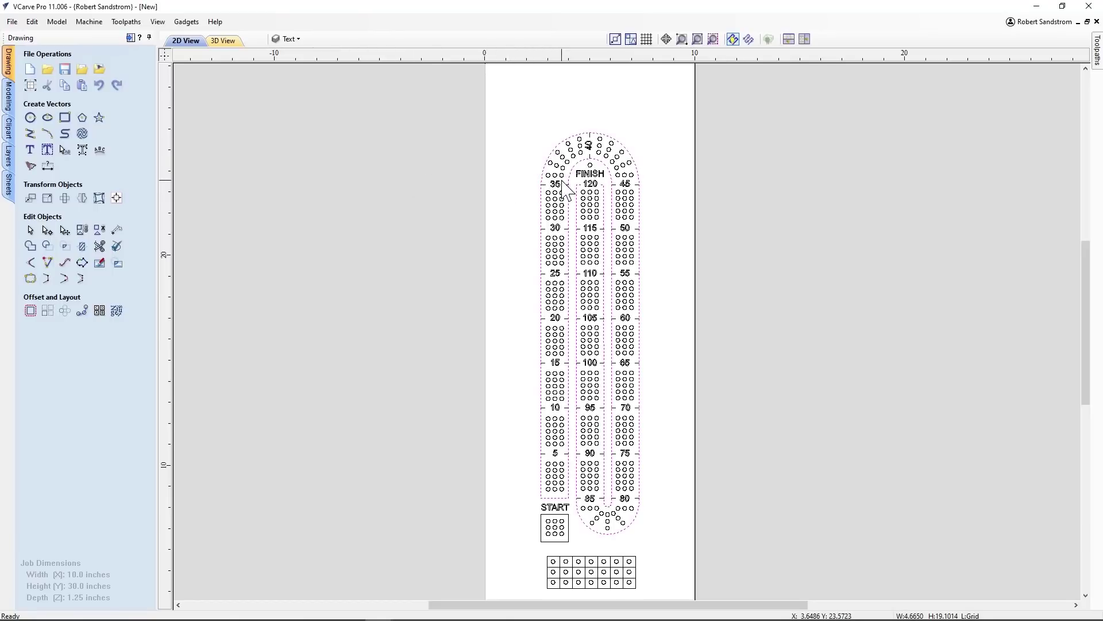
pyautogui.click(561, 175)
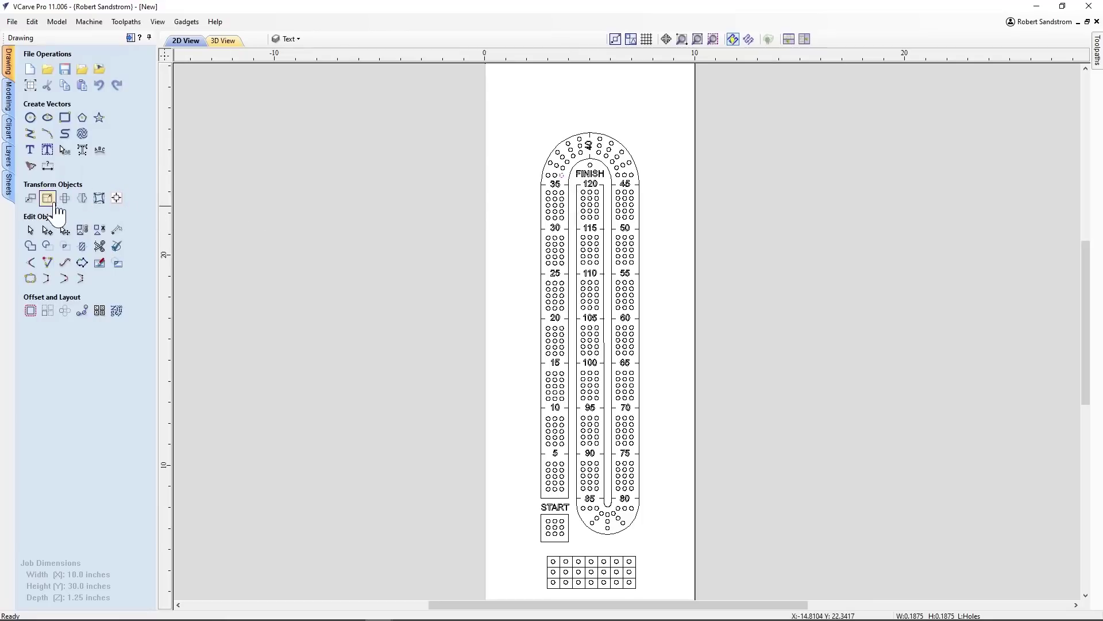
pyautogui.click(48, 202)
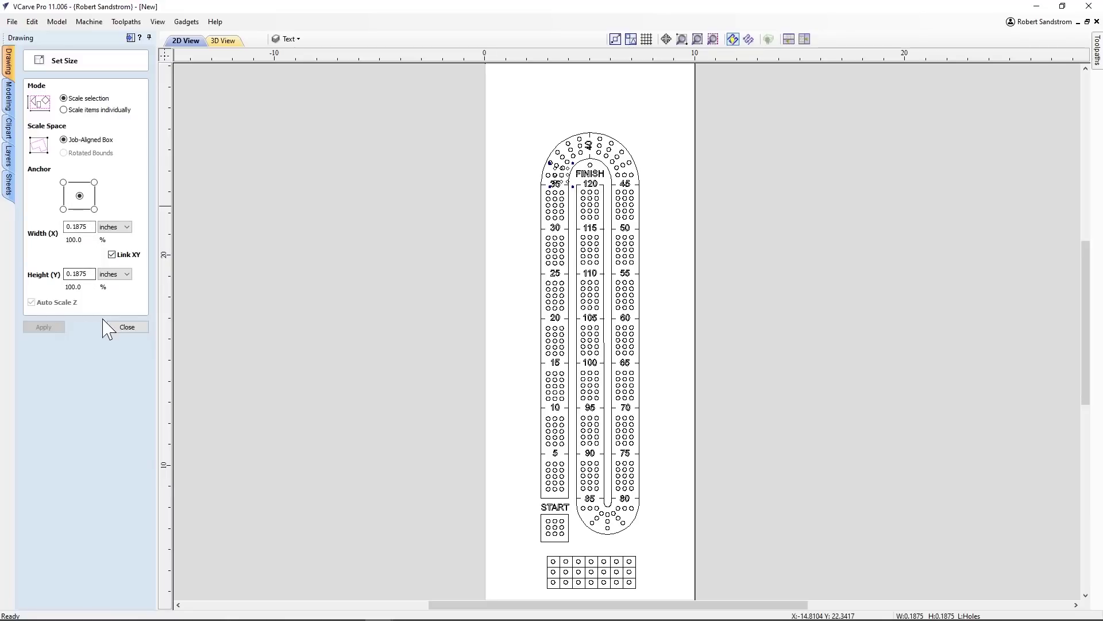
pyautogui.click(121, 327)
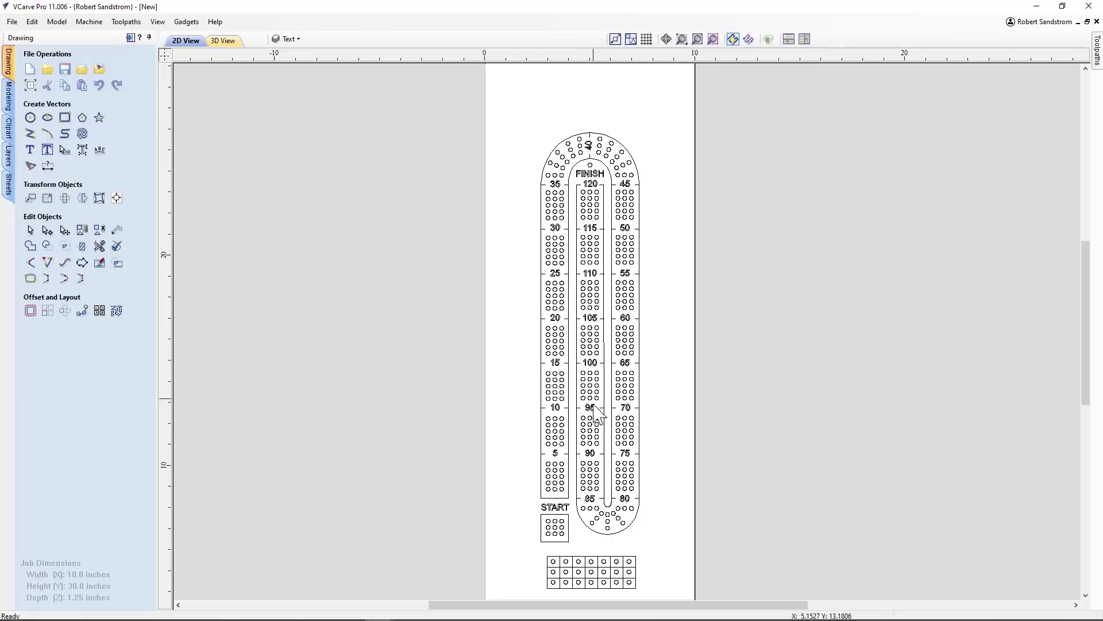
# - Group all the cribbage board vectors, including the numbers, peg holes and lower scoring grid, and clear the selection
pyautogui.scroll(1, 576, 110)
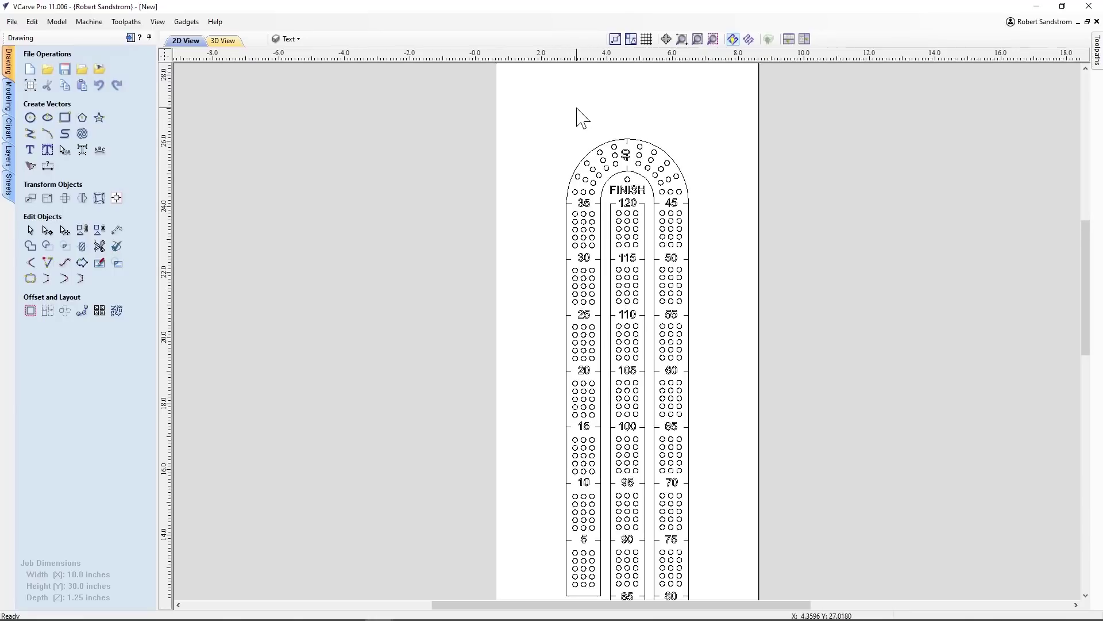
pyautogui.scroll(-1, 581, 115)
pyautogui.scroll(1, 576, 115)
pyautogui.moveTo(576, 115); pyautogui.dragTo(524, 146, button='middle')
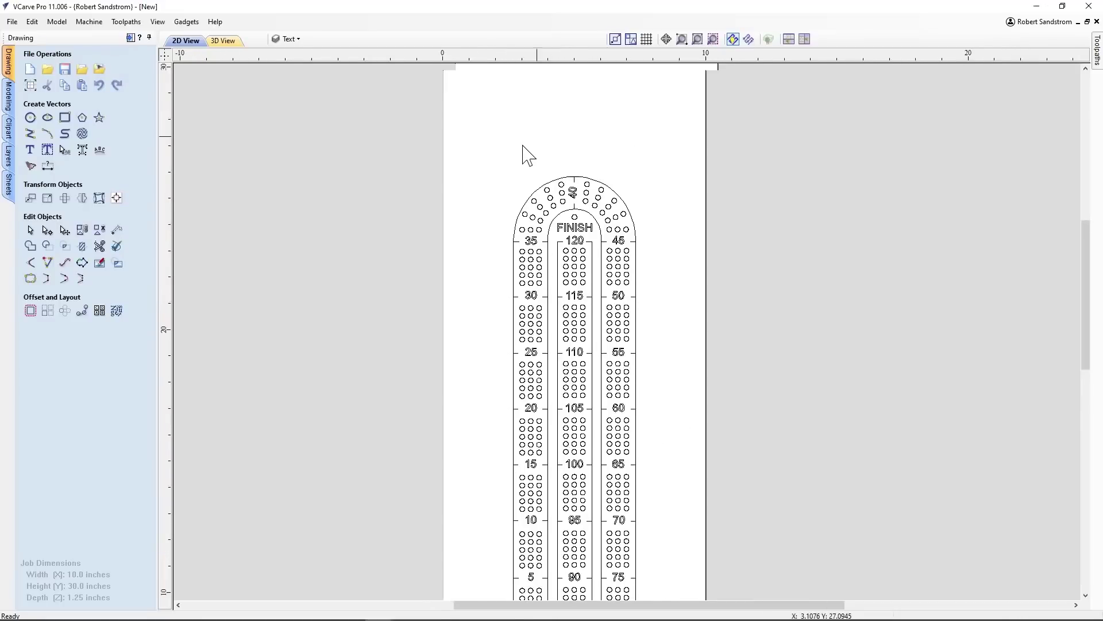
pyautogui.scroll(-3, 523, 150)
pyautogui.scroll(2, 581, 193)
pyautogui.scroll(-1, 658, 242)
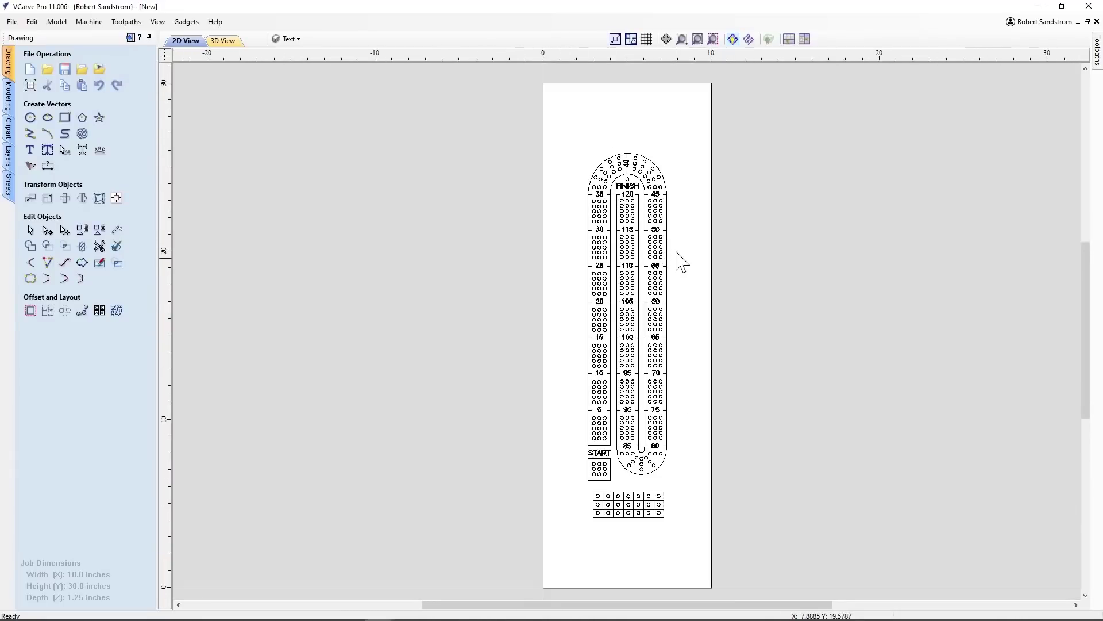
pyautogui.moveTo(562, 138); pyautogui.dragTo(686, 545)
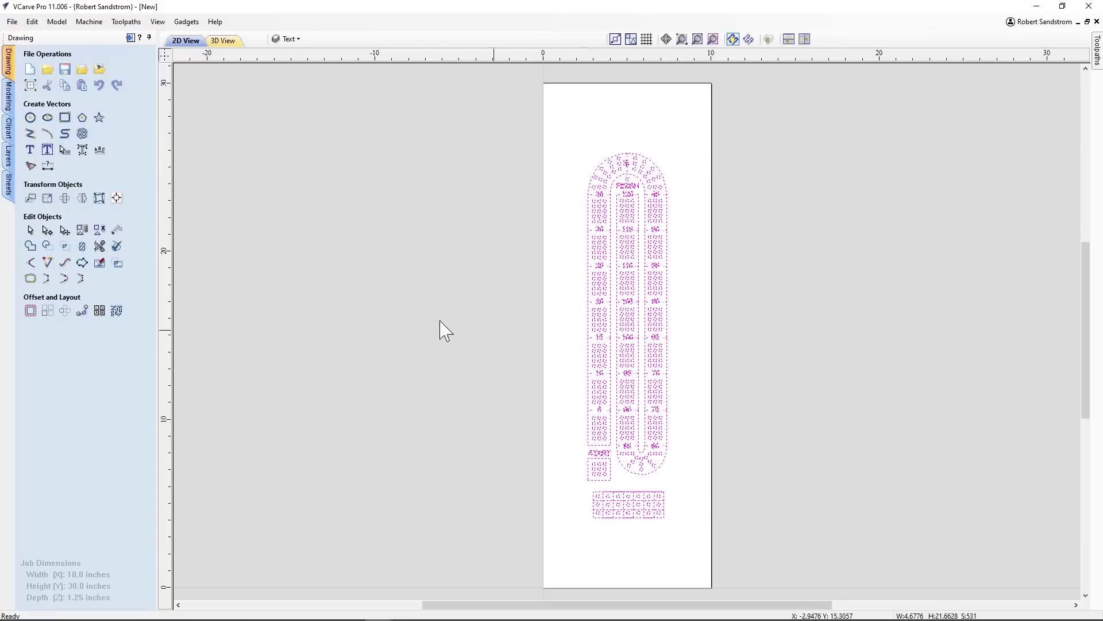
pyautogui.click(82, 230)
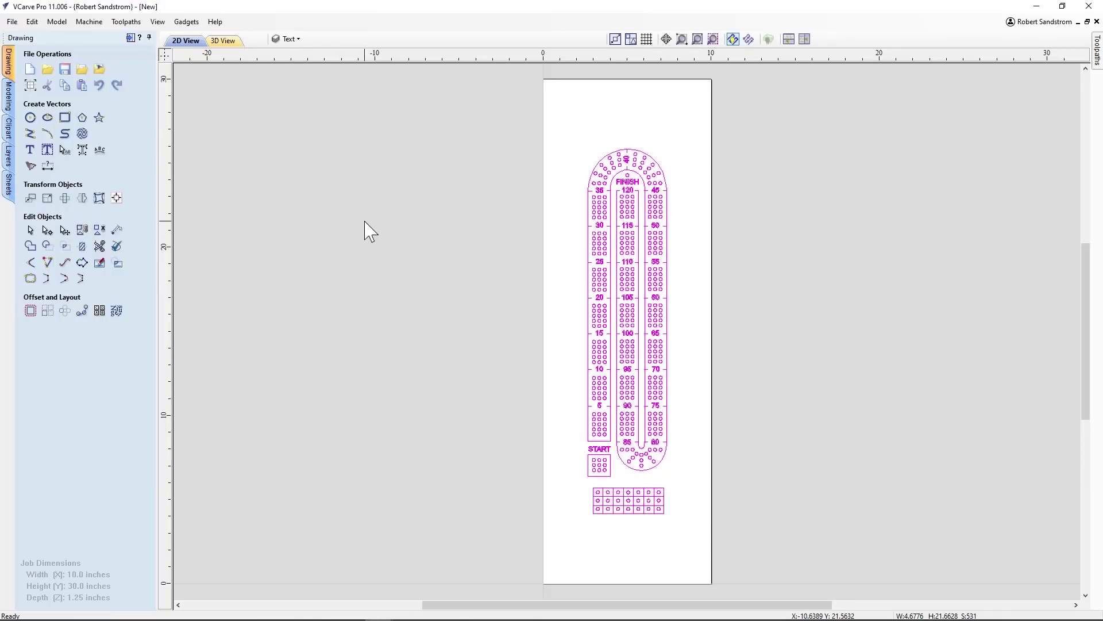
pyautogui.click(585, 143)
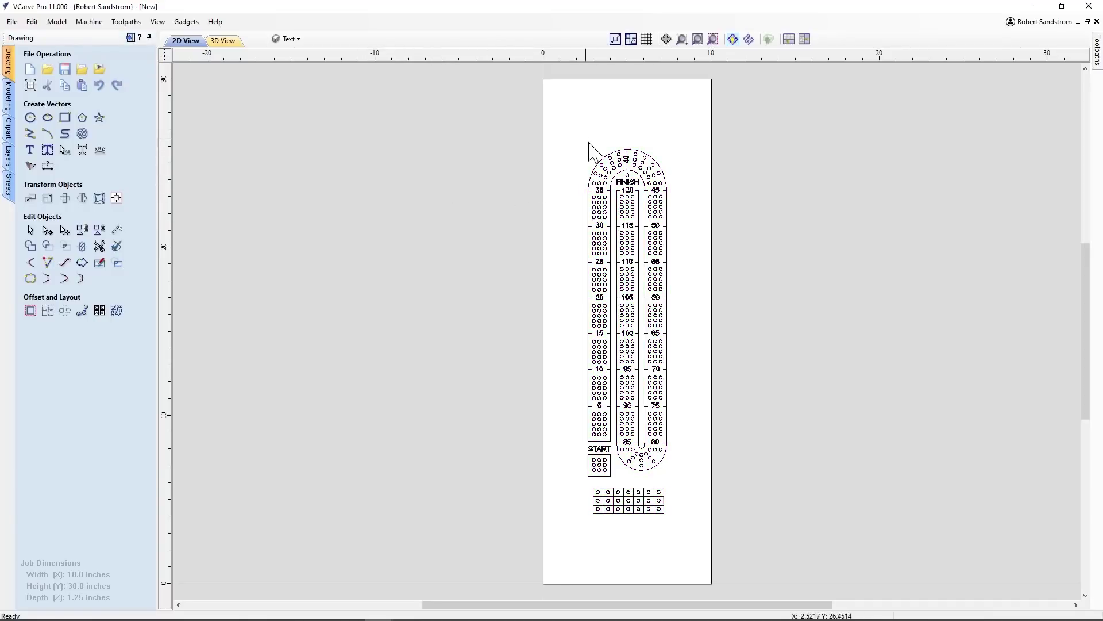
# - Scale the grouped cribbage board proportionally about its center to a height of 27 inches, and clear the selection
pyautogui.click(617, 323)
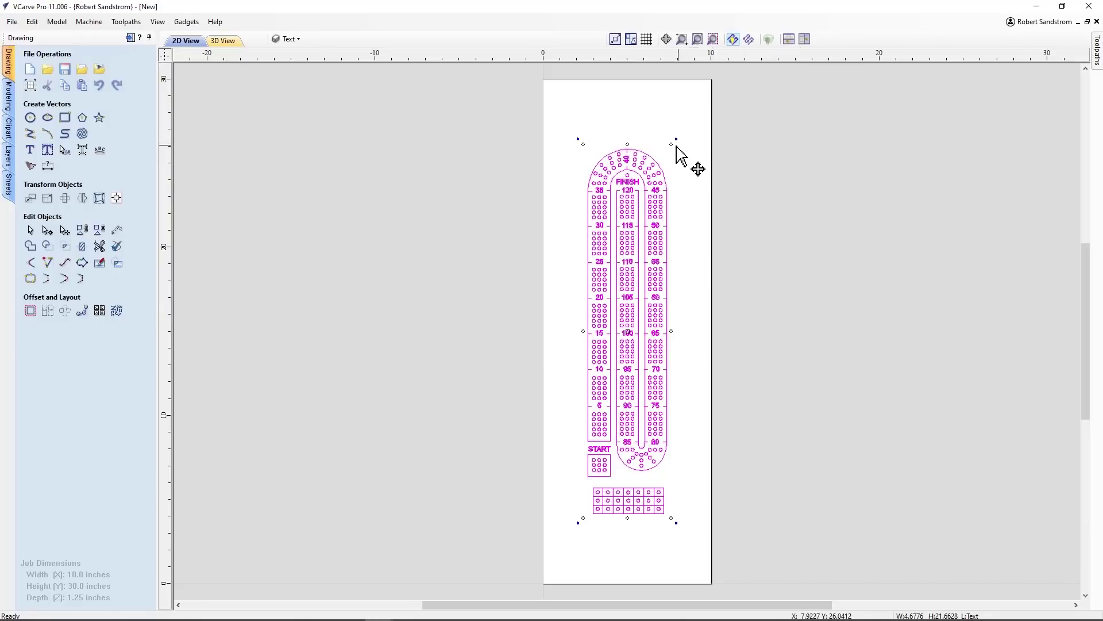
pyautogui.moveTo(670, 145); pyautogui.dragTo(678, 105)
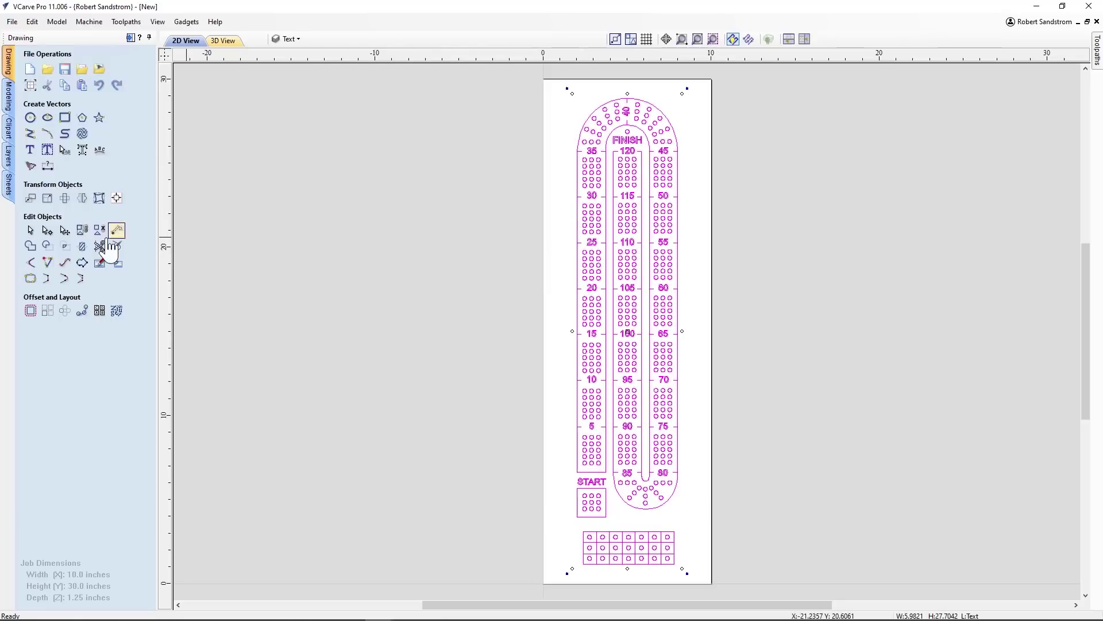
pyautogui.click(47, 198)
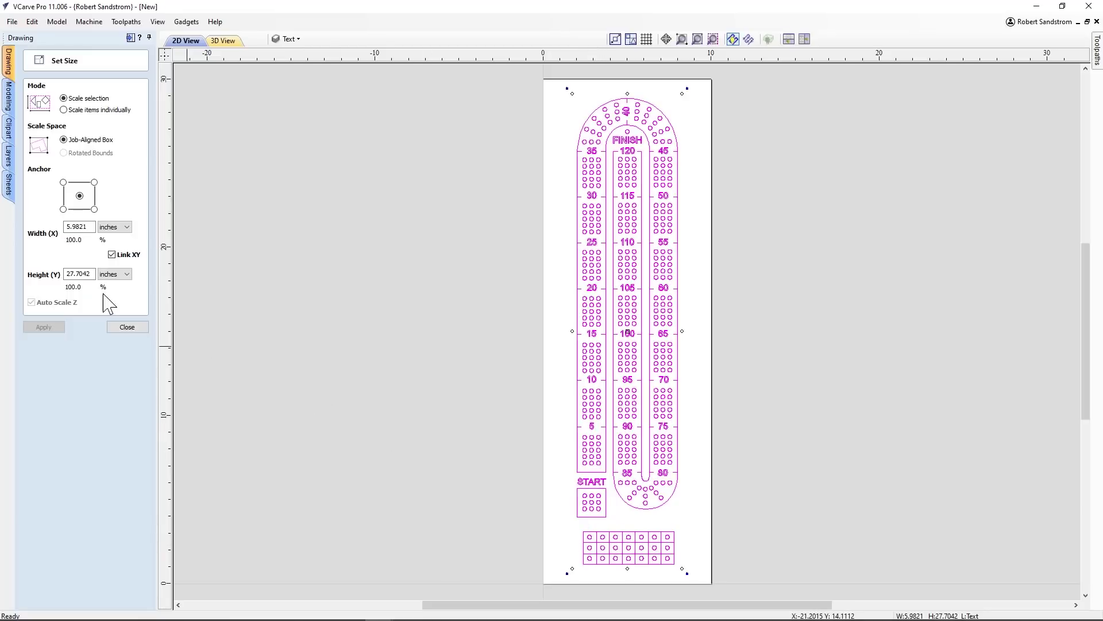
pyautogui.moveTo(93, 274); pyautogui.dragTo(56, 268)
pyautogui.write('27')
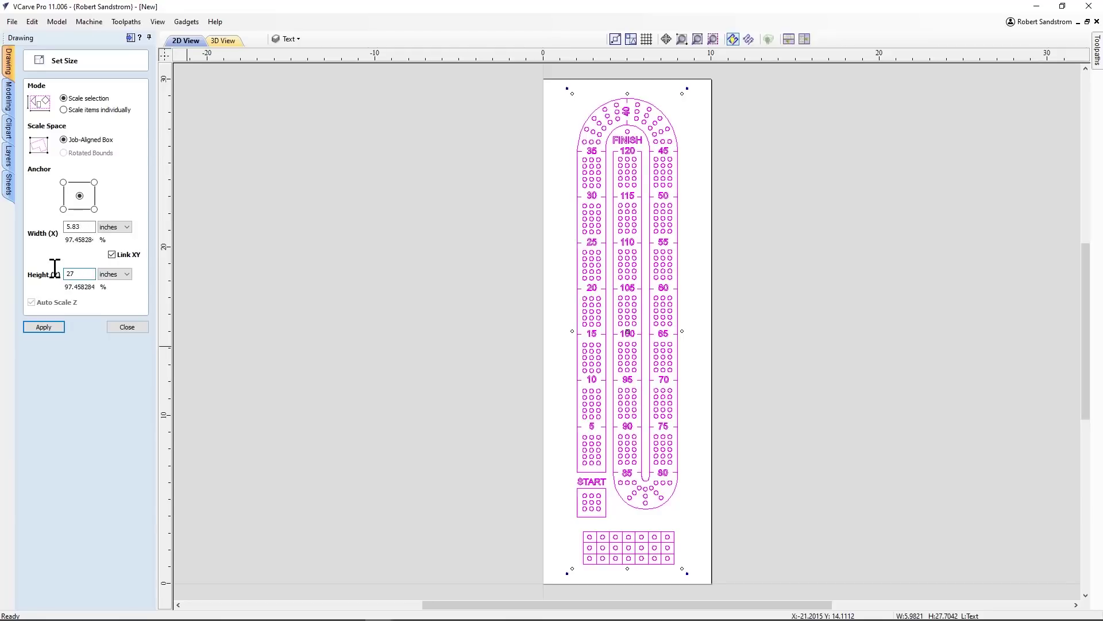
pyautogui.click(49, 329)
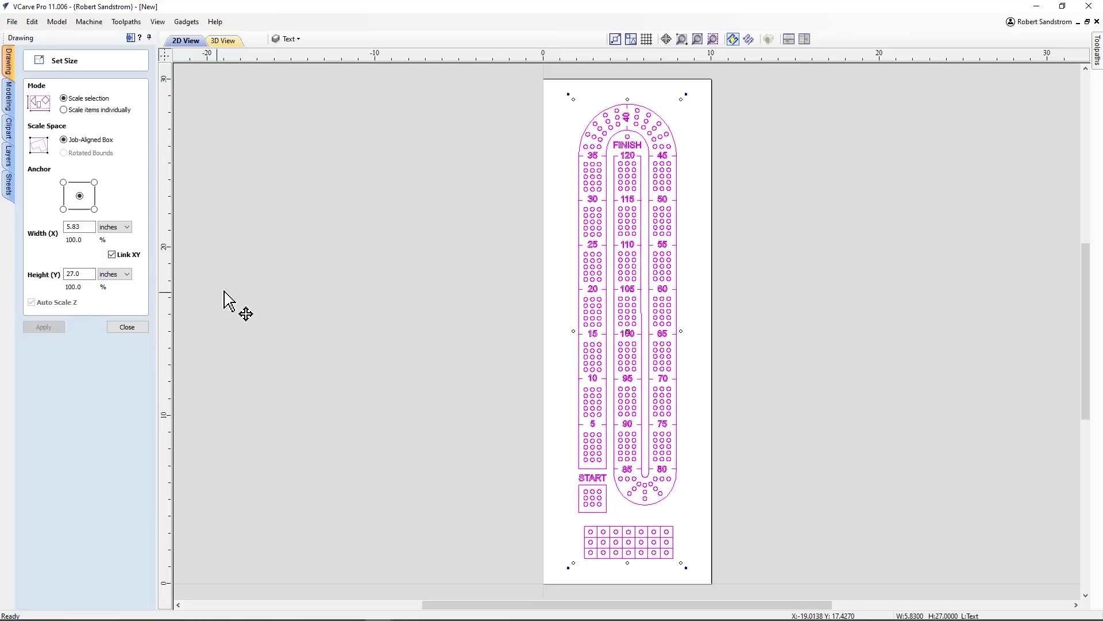
pyautogui.click(145, 328)
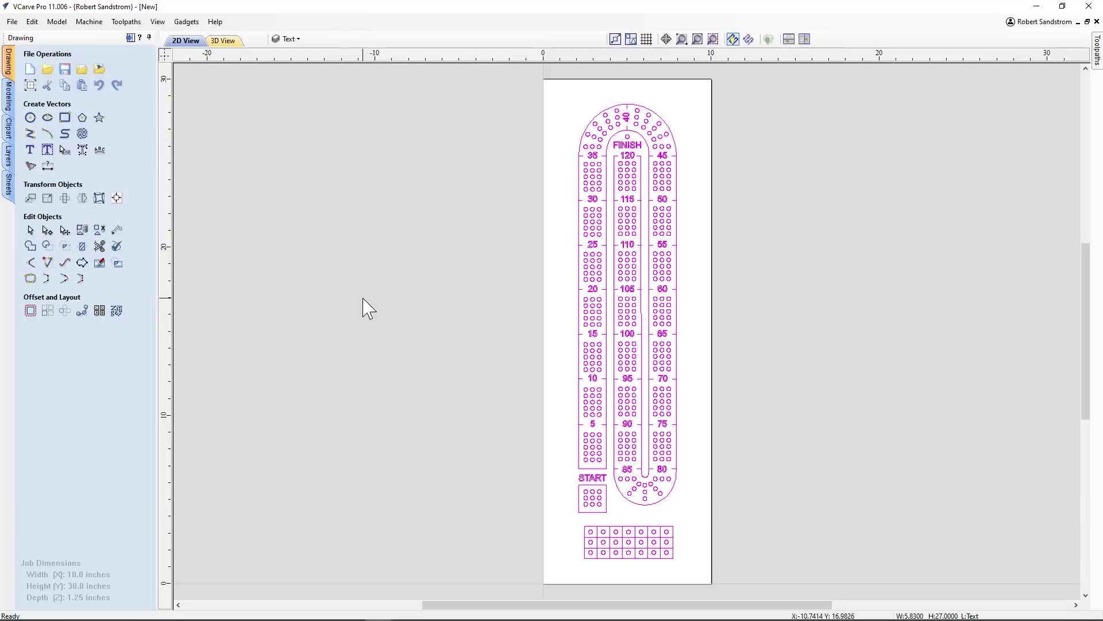
pyautogui.click(415, 296)
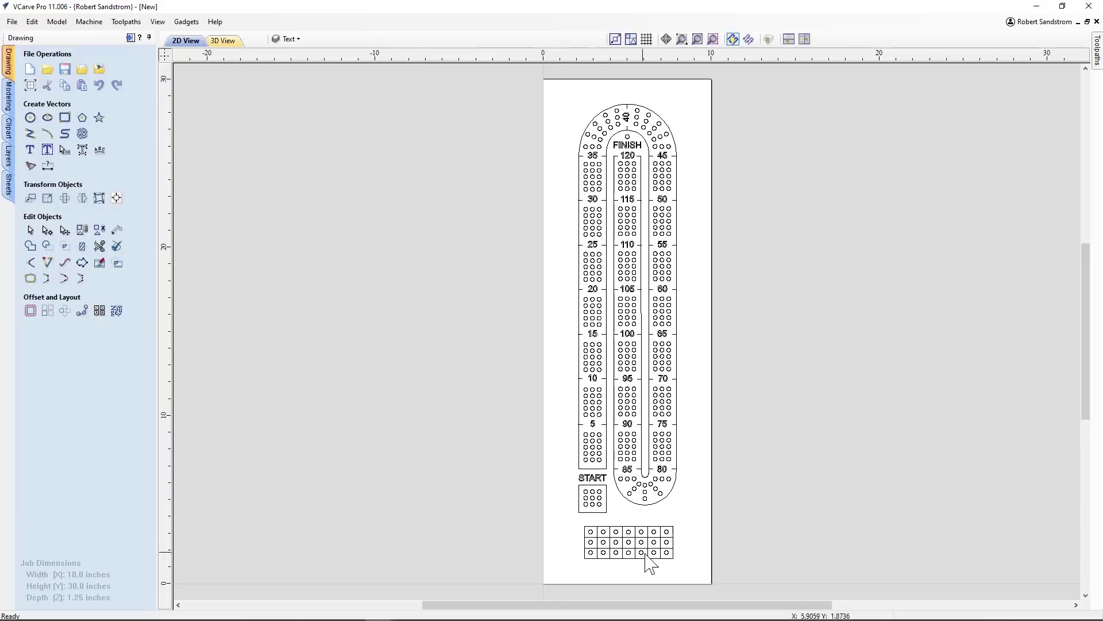
# - Ungroup the resized cribbage board vectors and clear the selection
pyautogui.click(605, 181)
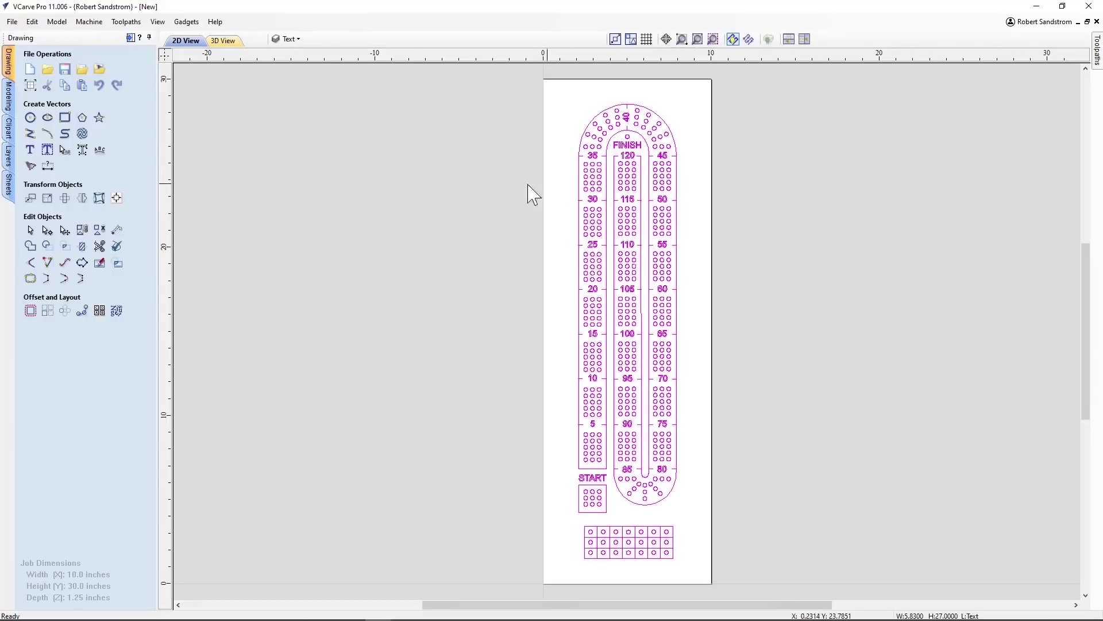
pyautogui.click(101, 231)
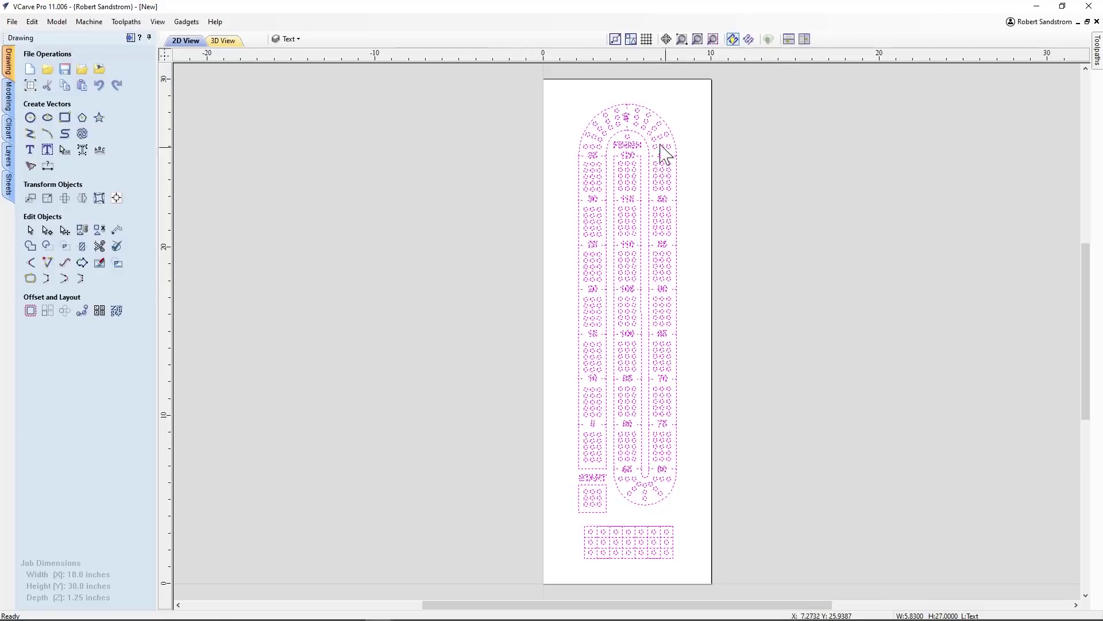
pyautogui.click(561, 192)
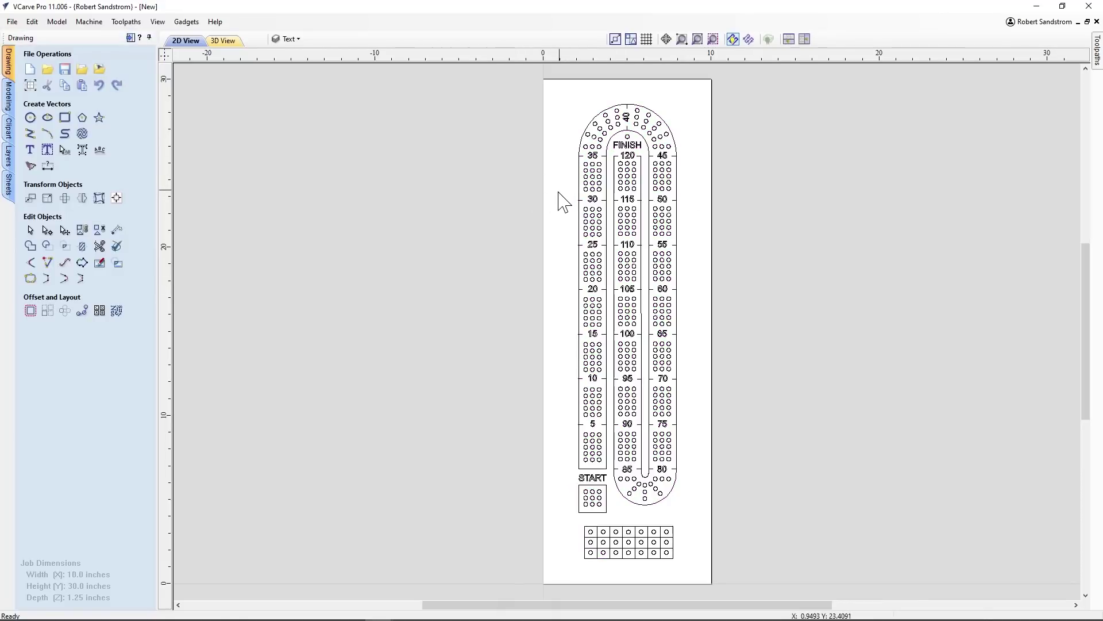
# - Check the size of a single peg hole just above the 30 mark with Set Size
pyautogui.click(600, 190)
pyautogui.click(45, 204)
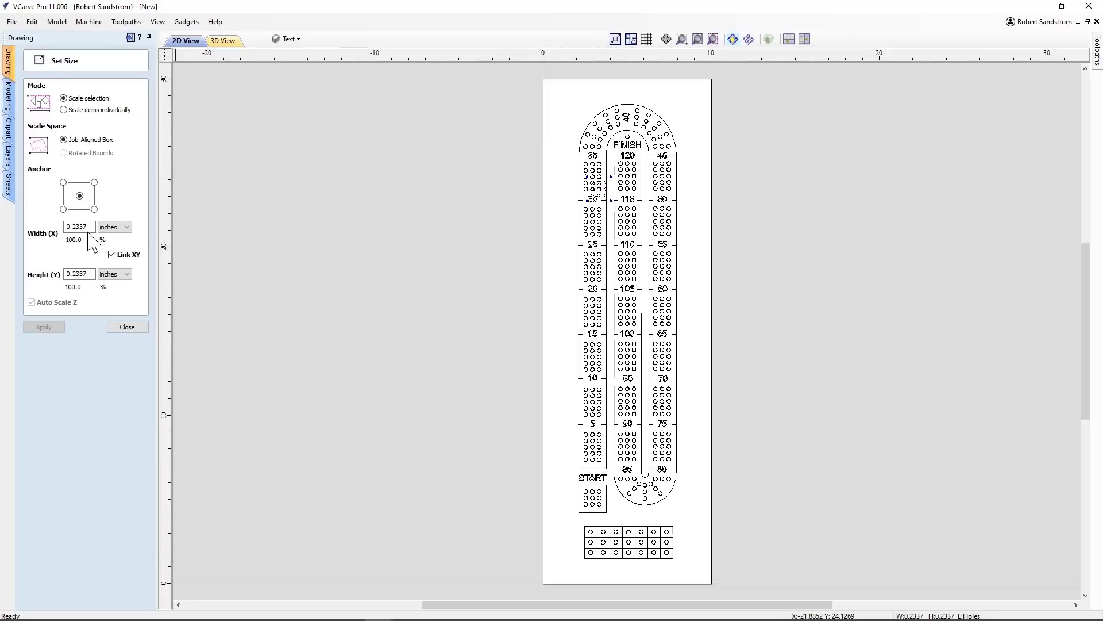
pyautogui.click(117, 327)
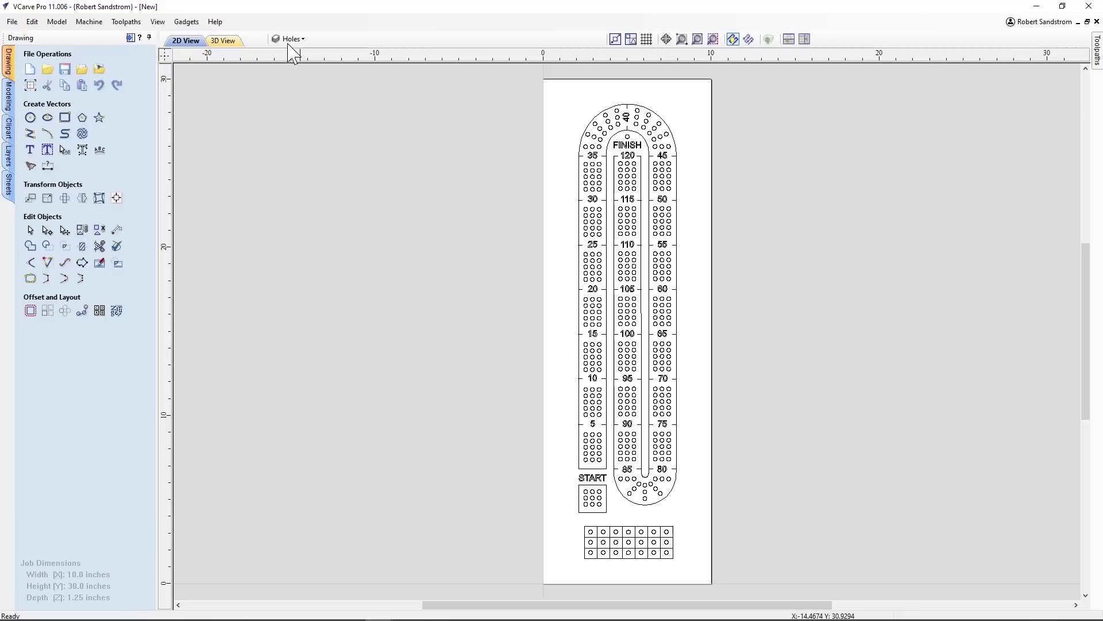
# - Hide the Grid and Text layers, leaving only the Holes layer visible
pyautogui.click(284, 39)
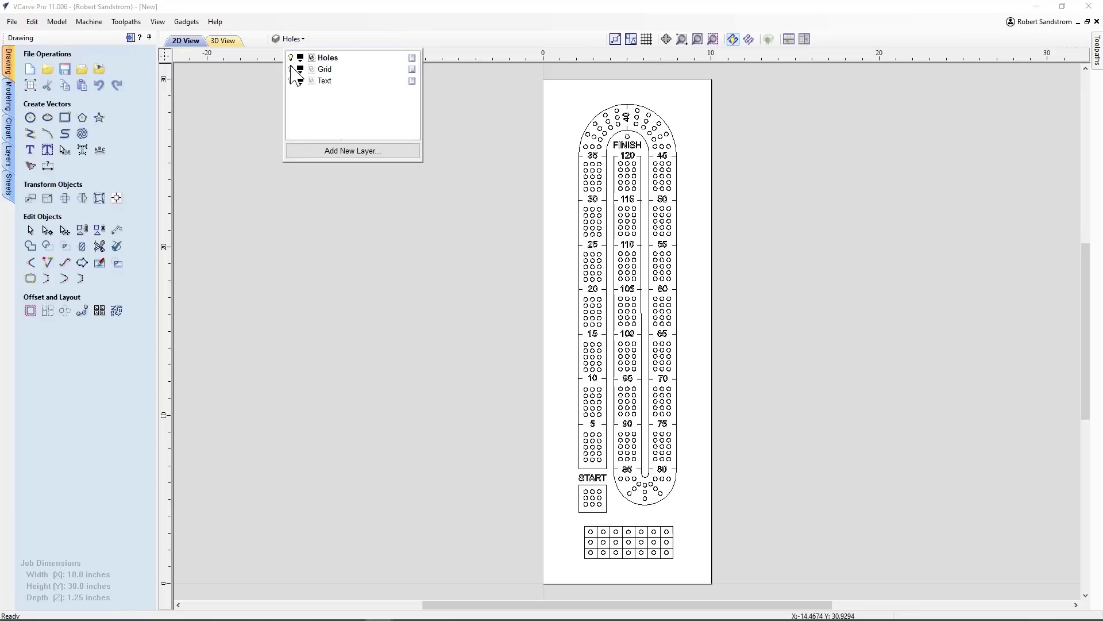
pyautogui.click(291, 69)
pyautogui.click(290, 81)
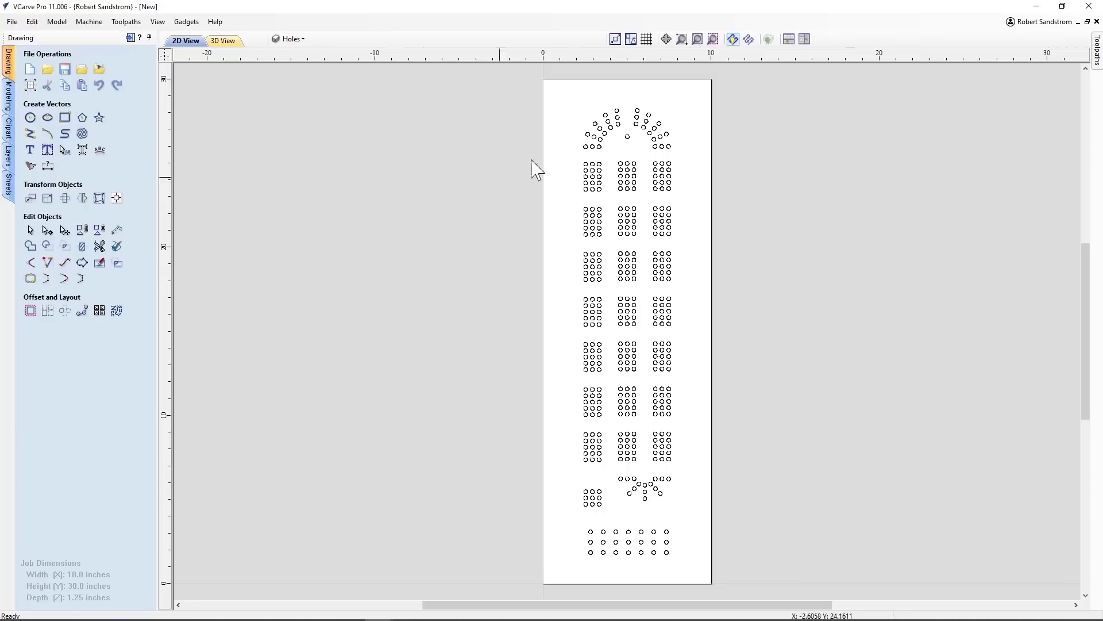
# - Select all the peg holes and scale each one individually to 0.1875 inches in width and height
pyautogui.moveTo(561, 98); pyautogui.dragTo(686, 572)
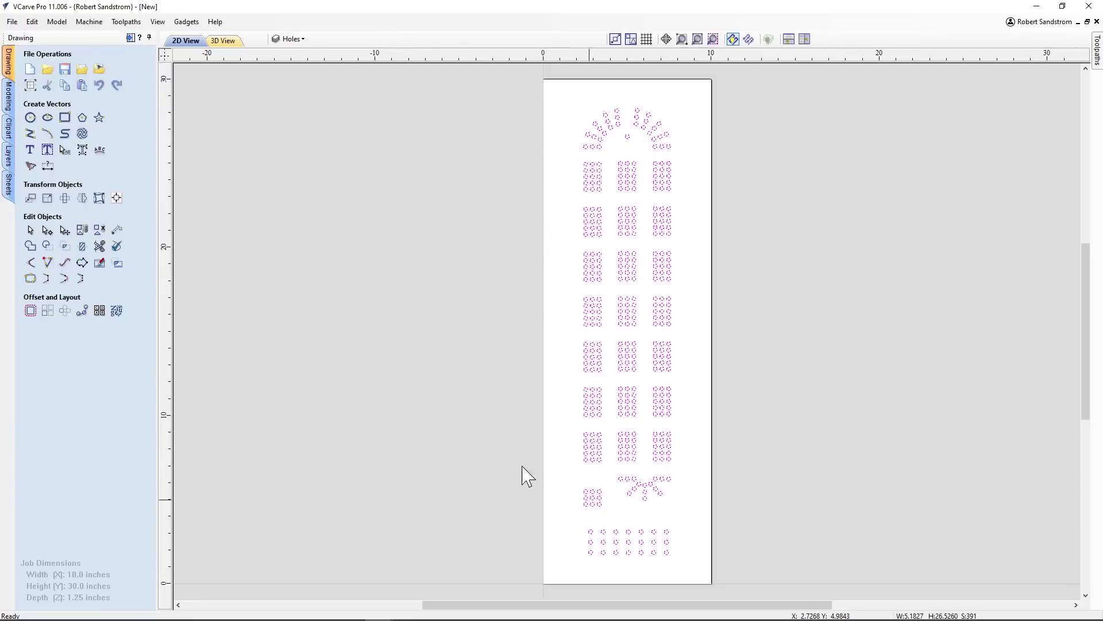
pyautogui.click(48, 199)
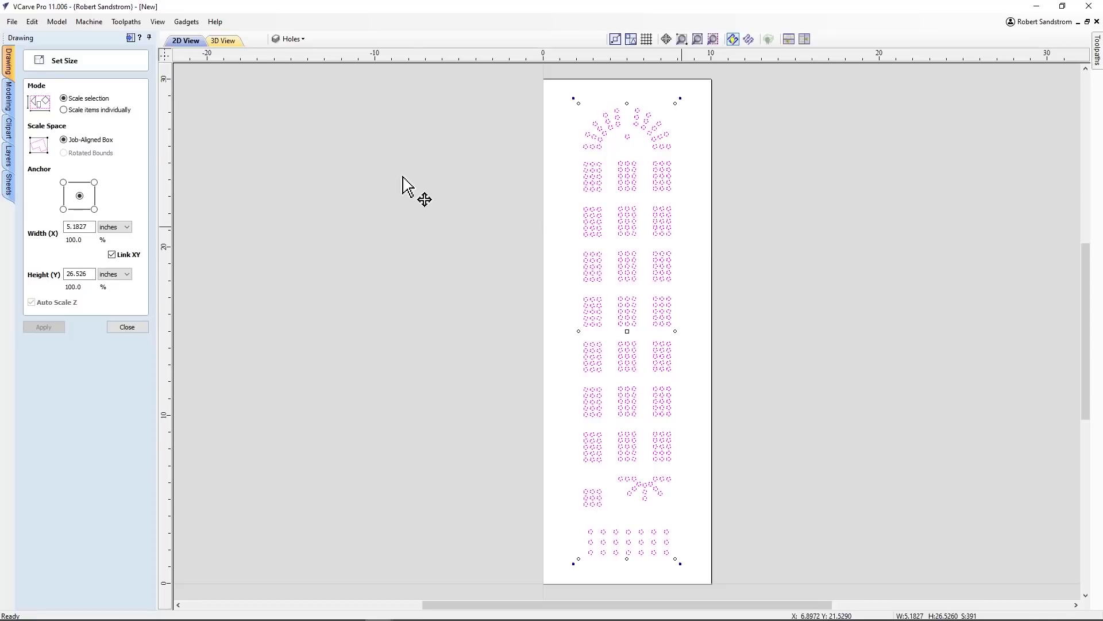
pyautogui.click(63, 110)
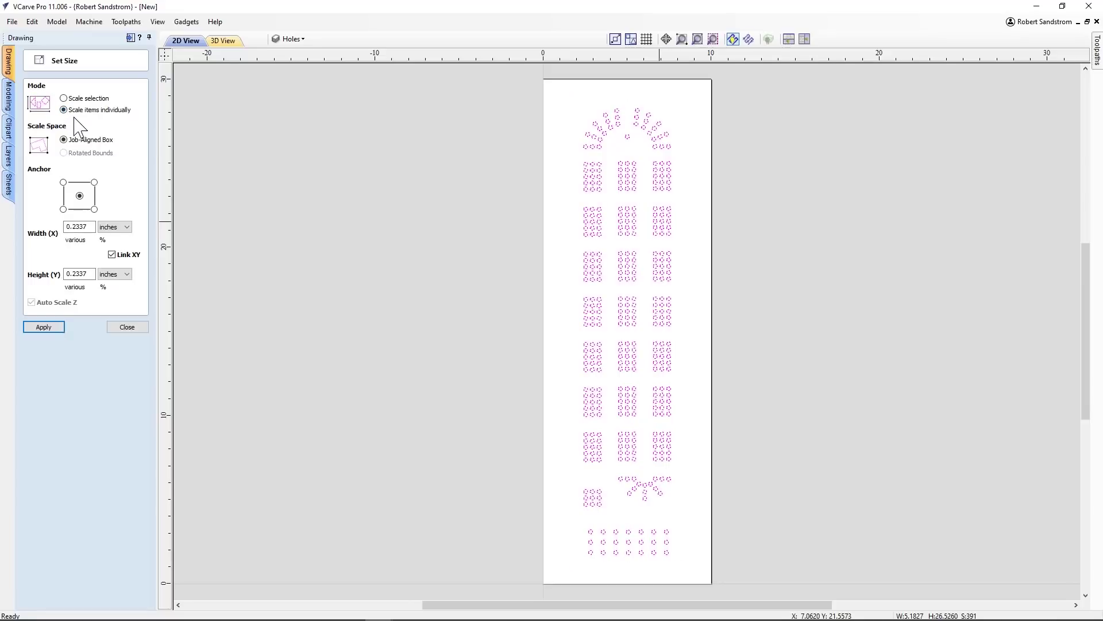
pyautogui.click(91, 226)
pyautogui.click(91, 224)
pyautogui.press('BackSpace')
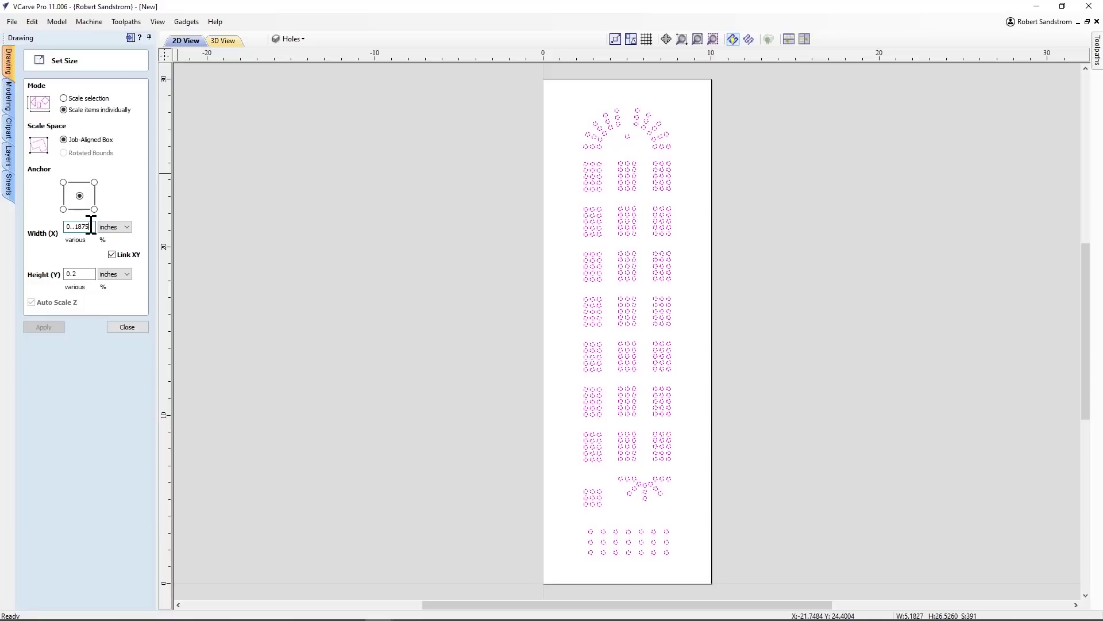
pyautogui.press('BackSpace')
pyautogui.click(49, 329)
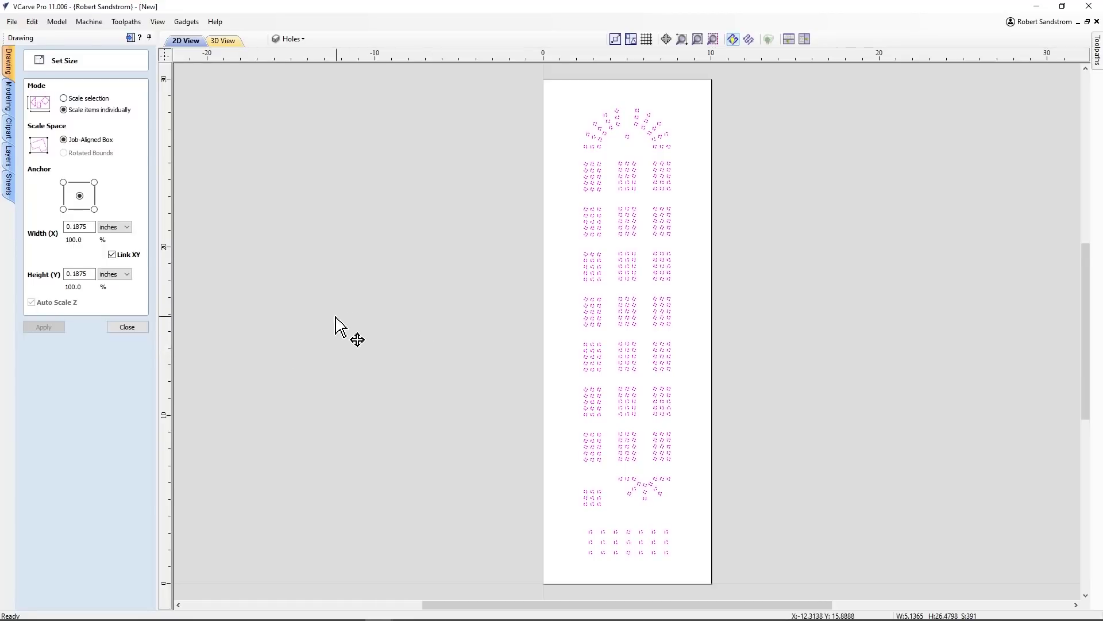
pyautogui.scroll(1, 304, 322)
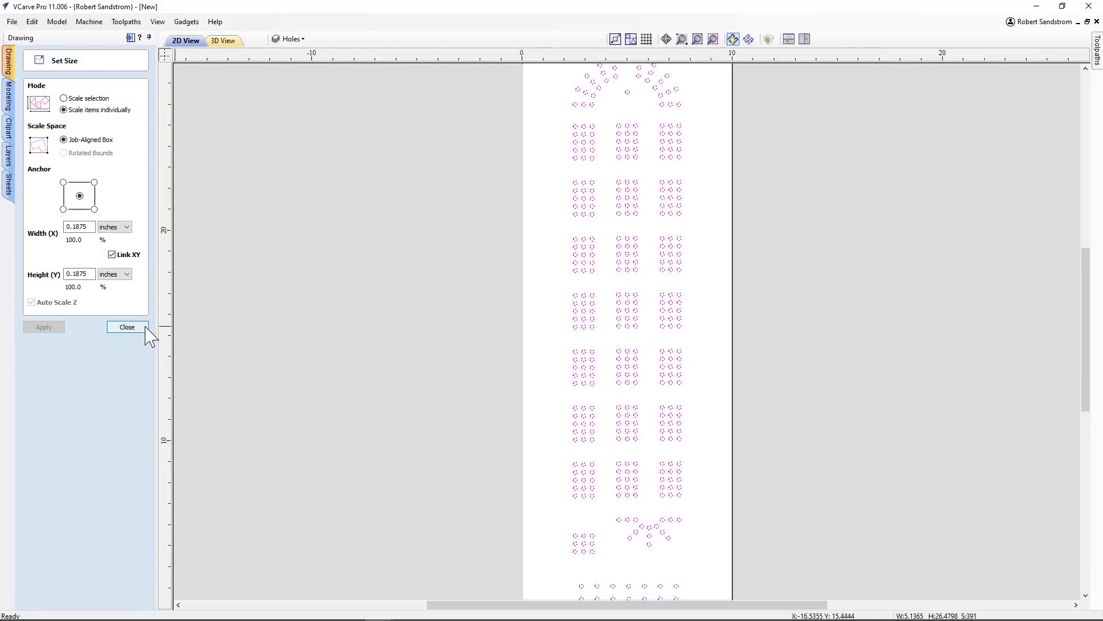
pyautogui.scroll(-1, 488, 328)
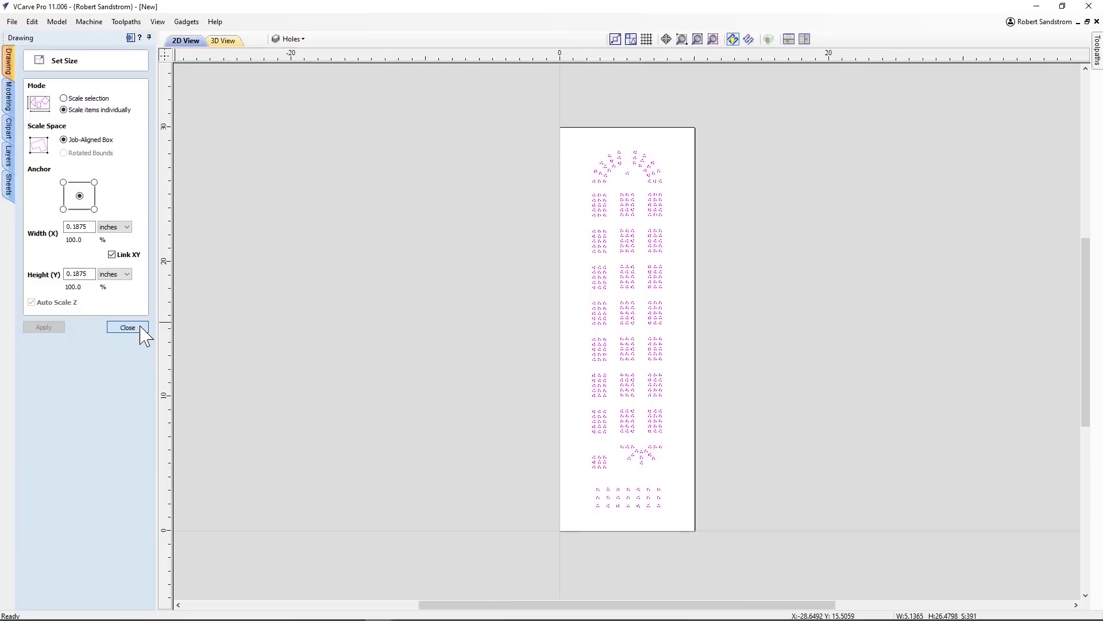
pyautogui.click(127, 327)
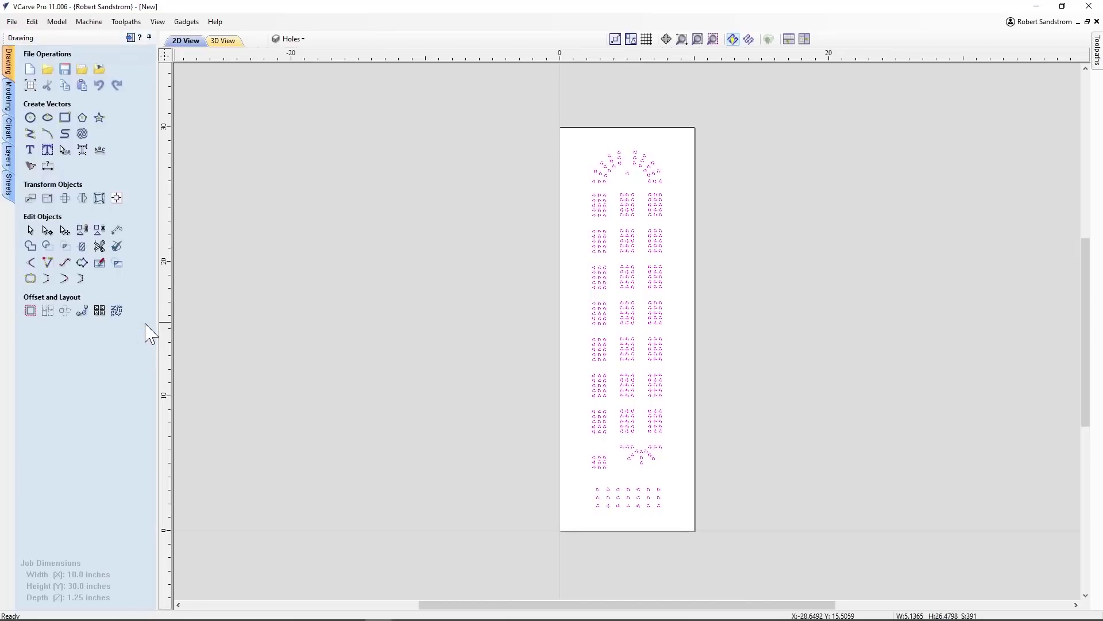
# - Show the Grid and Text layers again and clear the peg hole selection
pyautogui.click(292, 39)
pyautogui.click(291, 69)
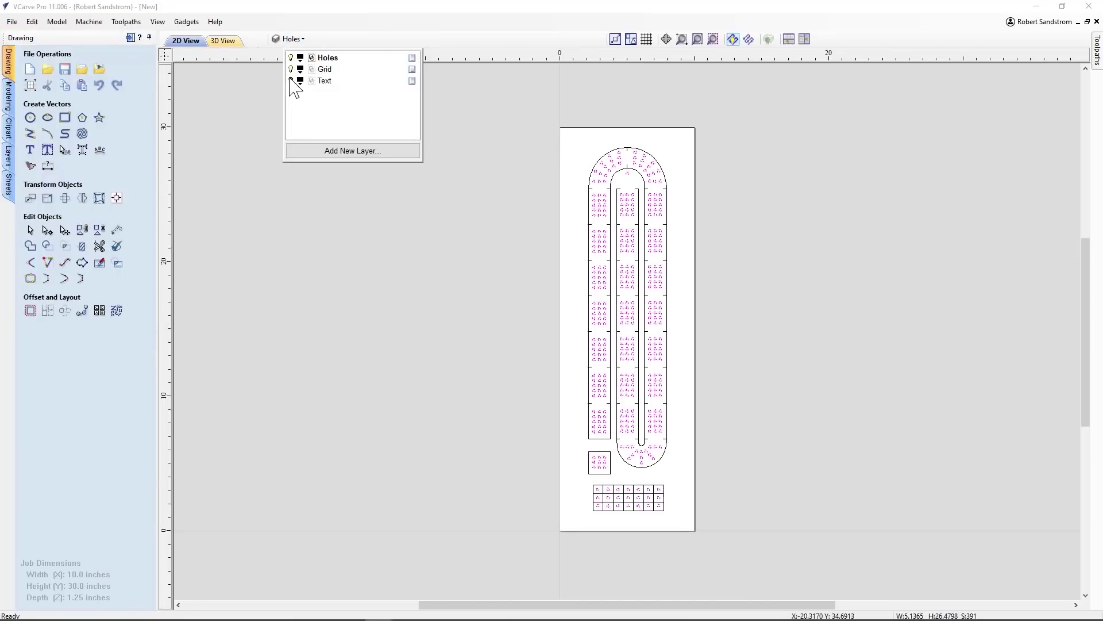
pyautogui.click(290, 80)
pyautogui.scroll(3, 706, 253)
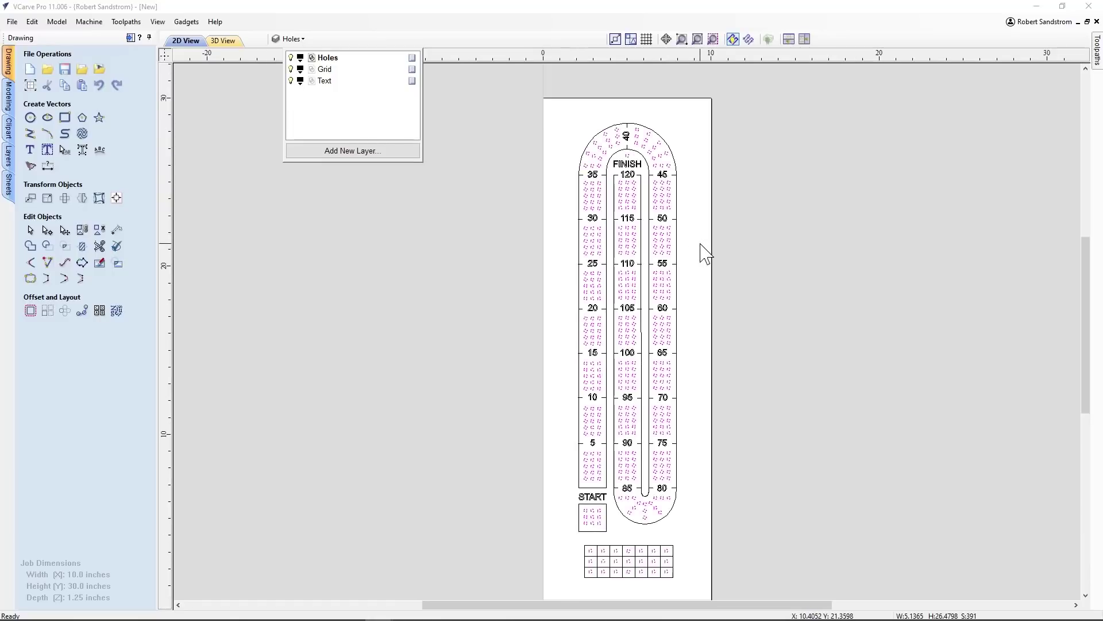
pyautogui.click(563, 241)
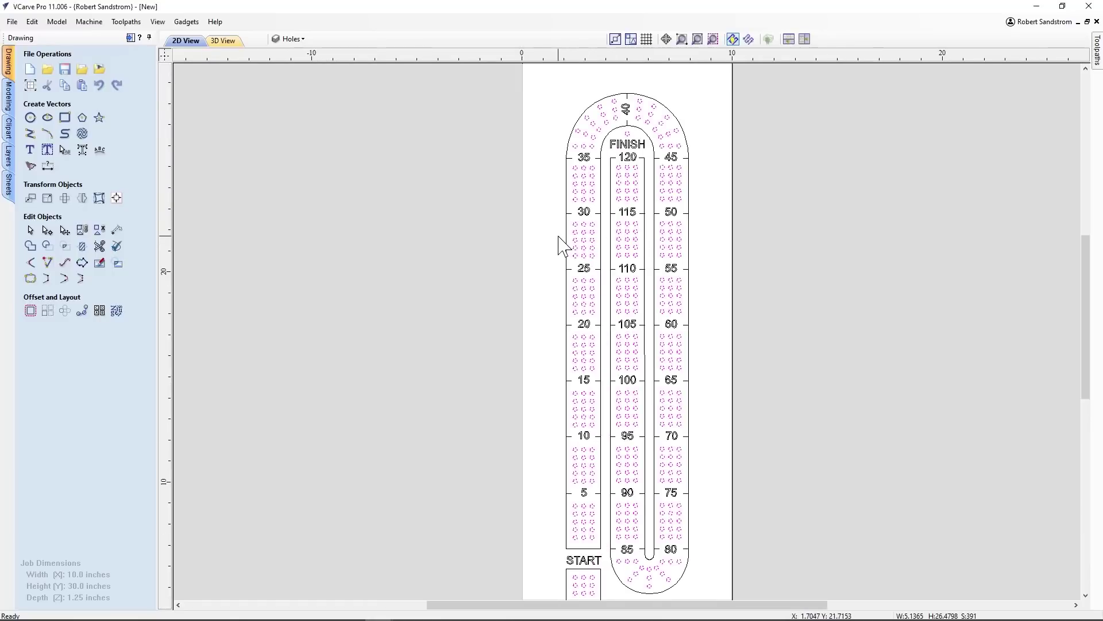
# - Check the size of a single peg hole just below the 30 mark with Set Size
pyautogui.click(575, 225)
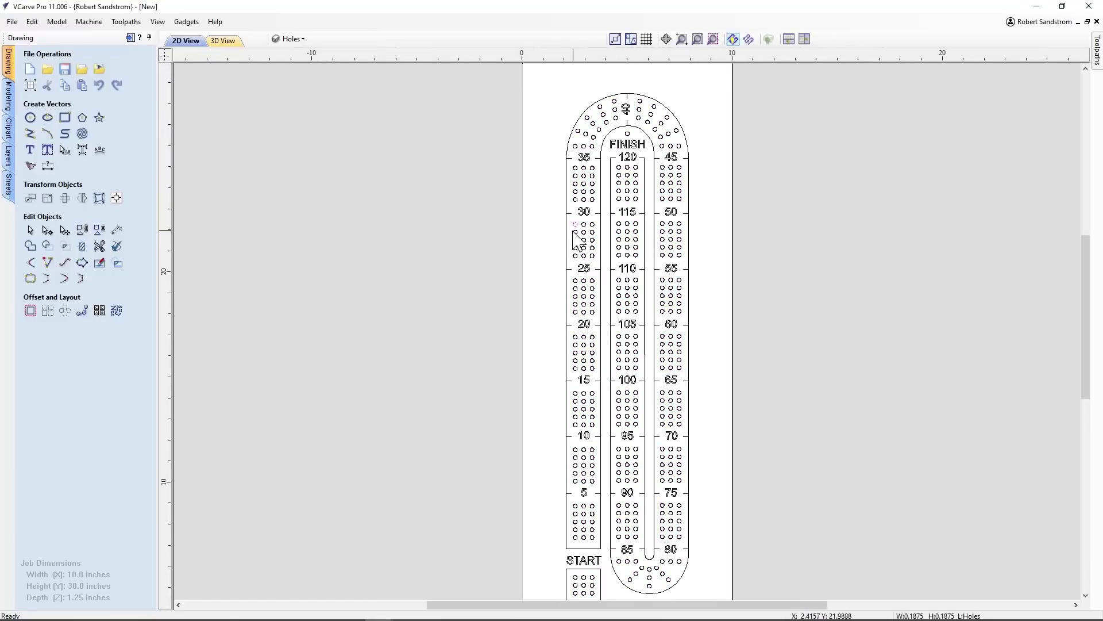
pyautogui.click(47, 230)
pyautogui.click(47, 198)
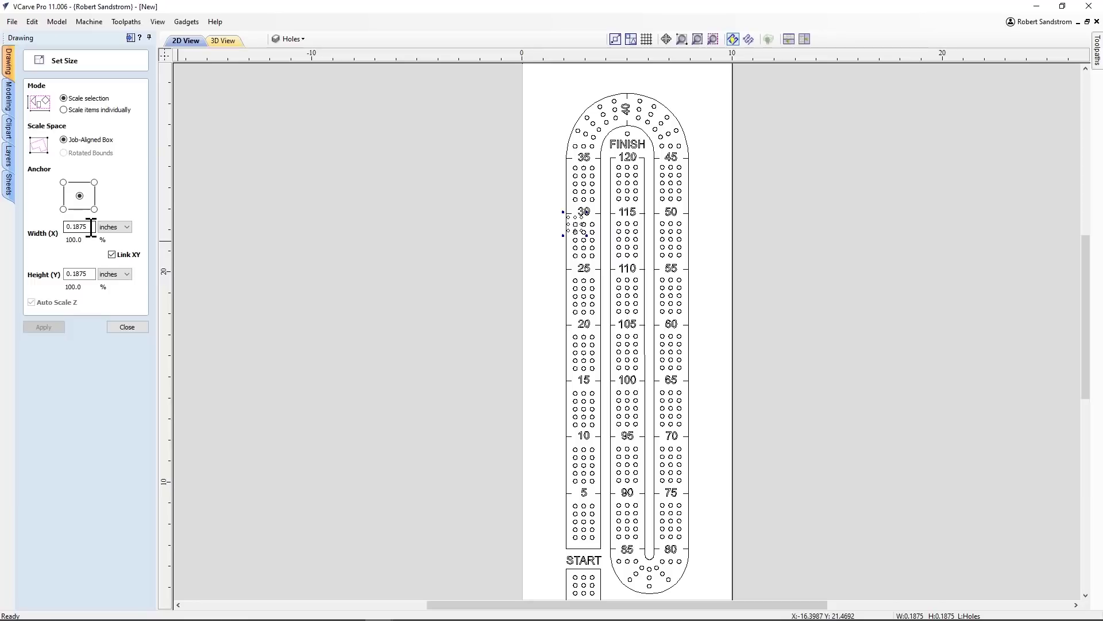
pyautogui.click(129, 327)
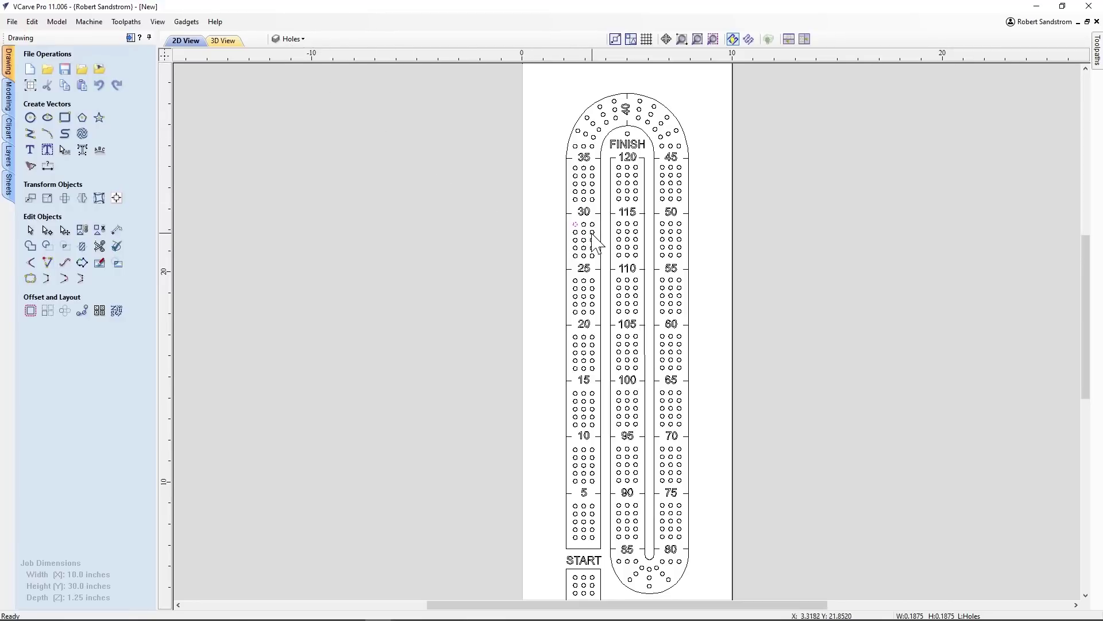
# - Isolate the Holes layer by hiding Grid and Text, and group all the peg holes
pyautogui.click(286, 41)
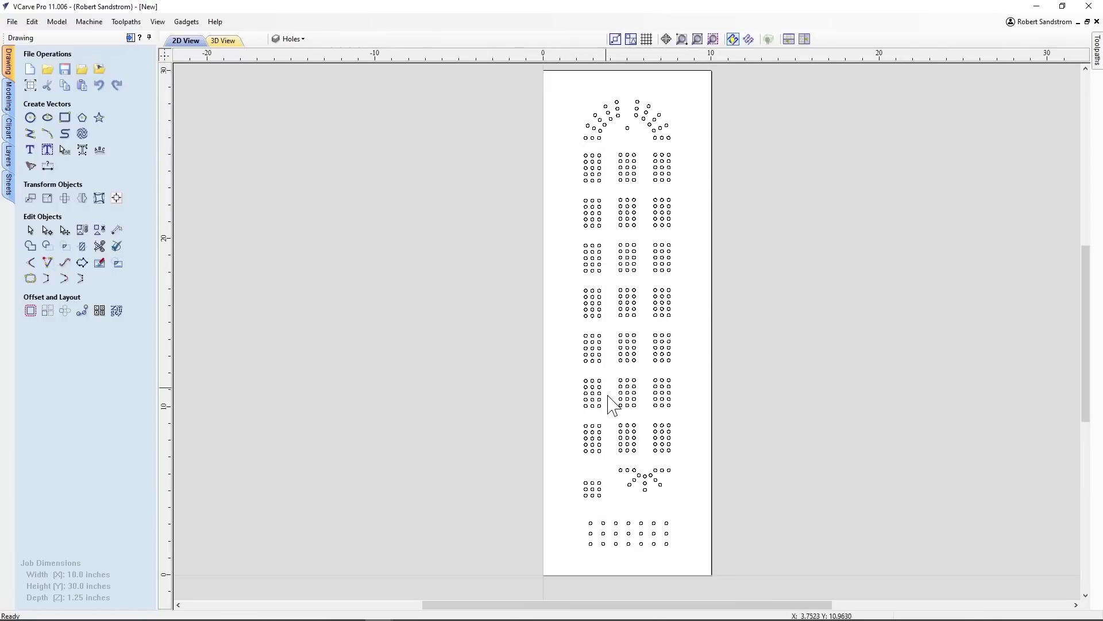
pyautogui.moveTo(566, 88); pyautogui.dragTo(693, 561)
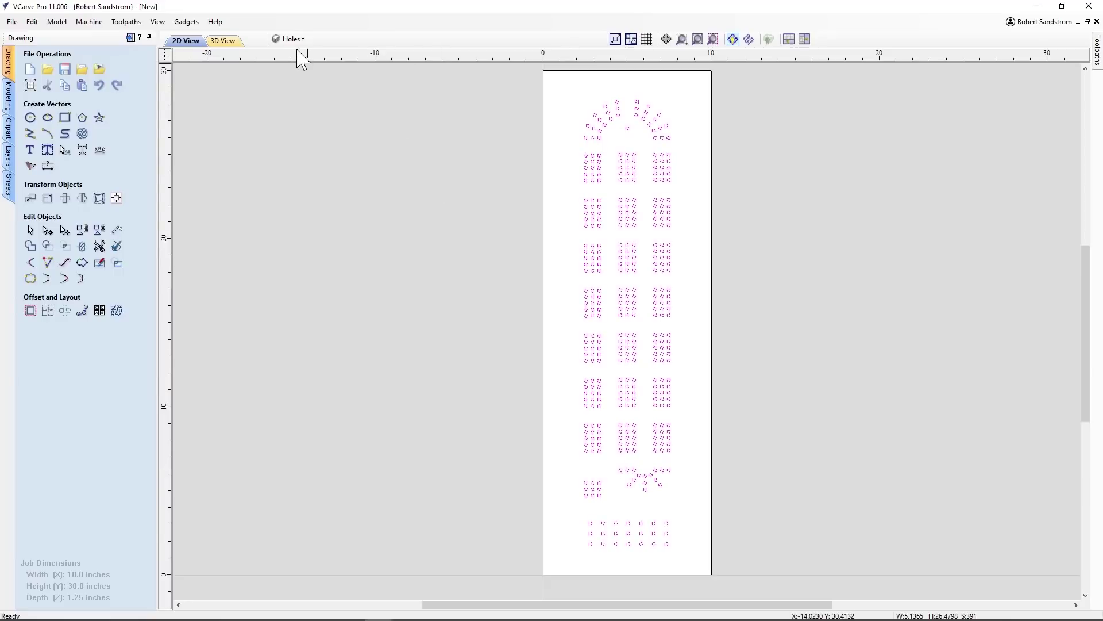
pyautogui.click(85, 233)
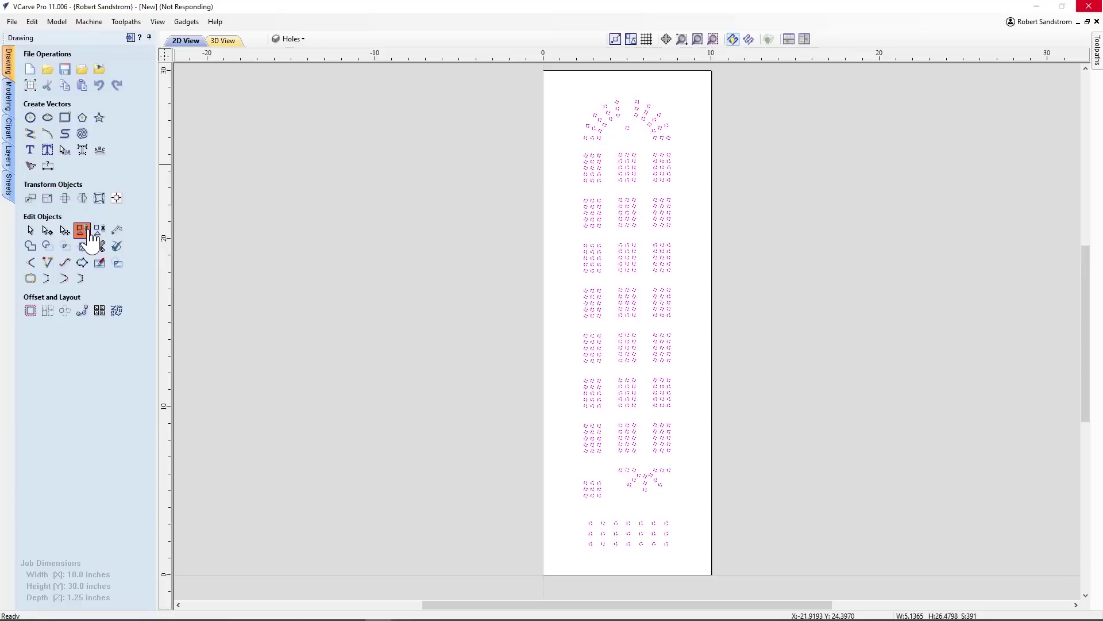
pyautogui.click(87, 229)
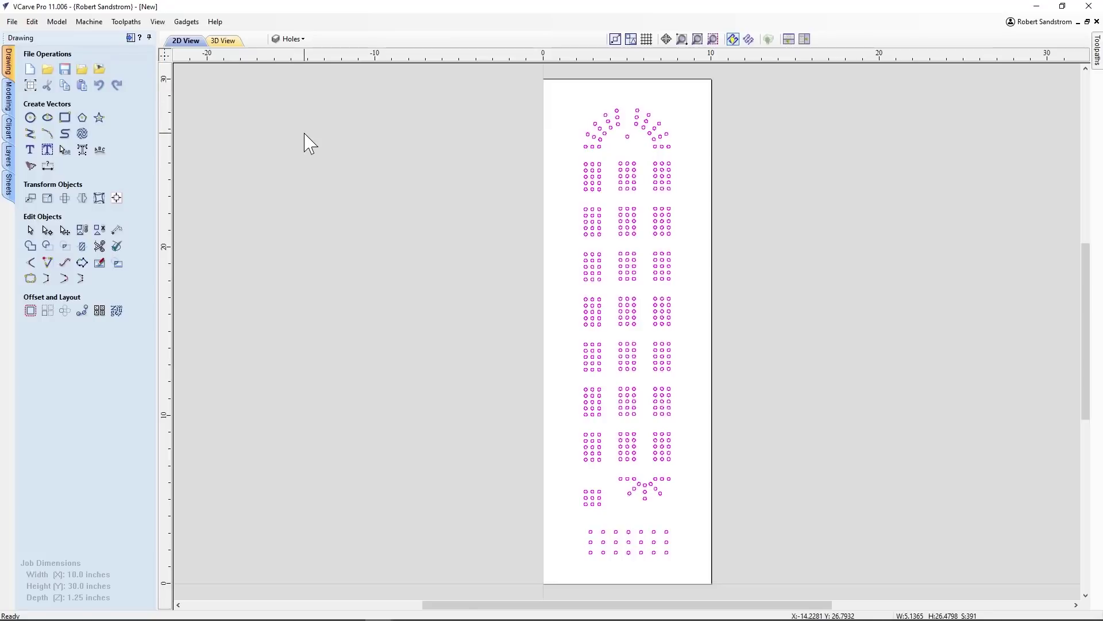
# - Calculate a drilling toolpath named Holes for the peg holes: 0.95-inch cut depth, 3/16" Core Drill Bit, peck drilling and 2-second dwell
pyautogui.click(130, 38)
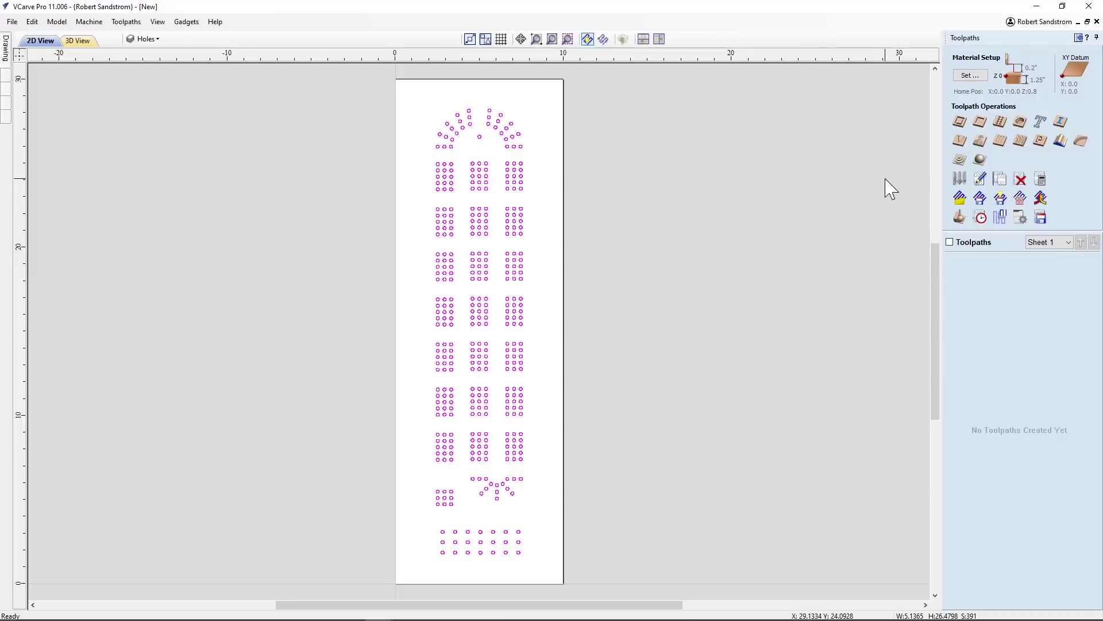
pyautogui.click(999, 123)
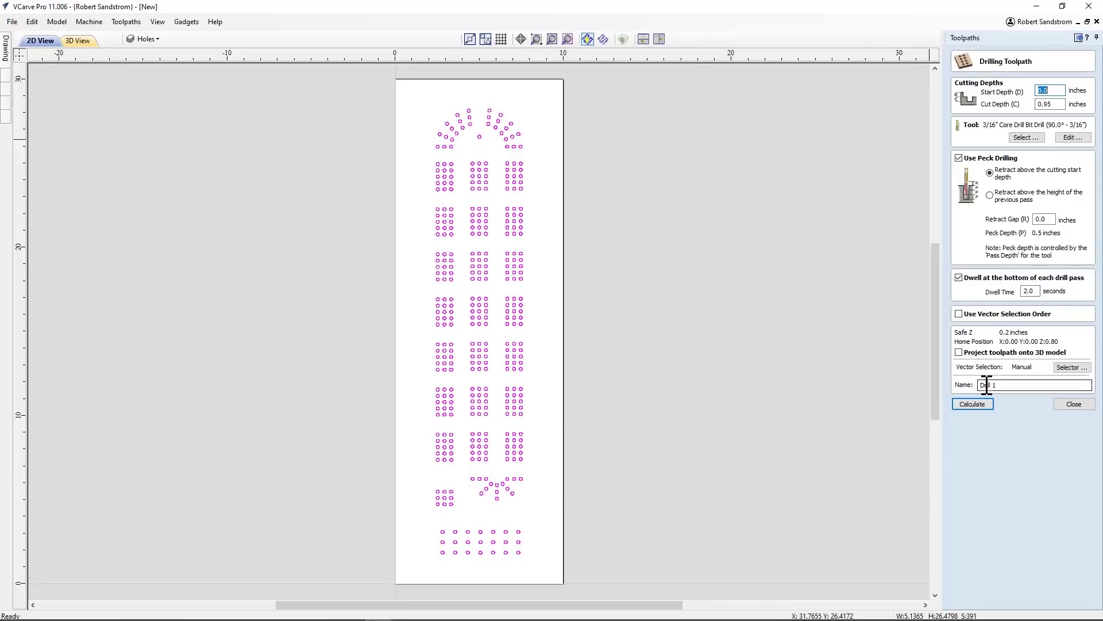
pyautogui.moveTo(992, 385); pyautogui.dragTo(962, 385)
pyautogui.click(984, 404)
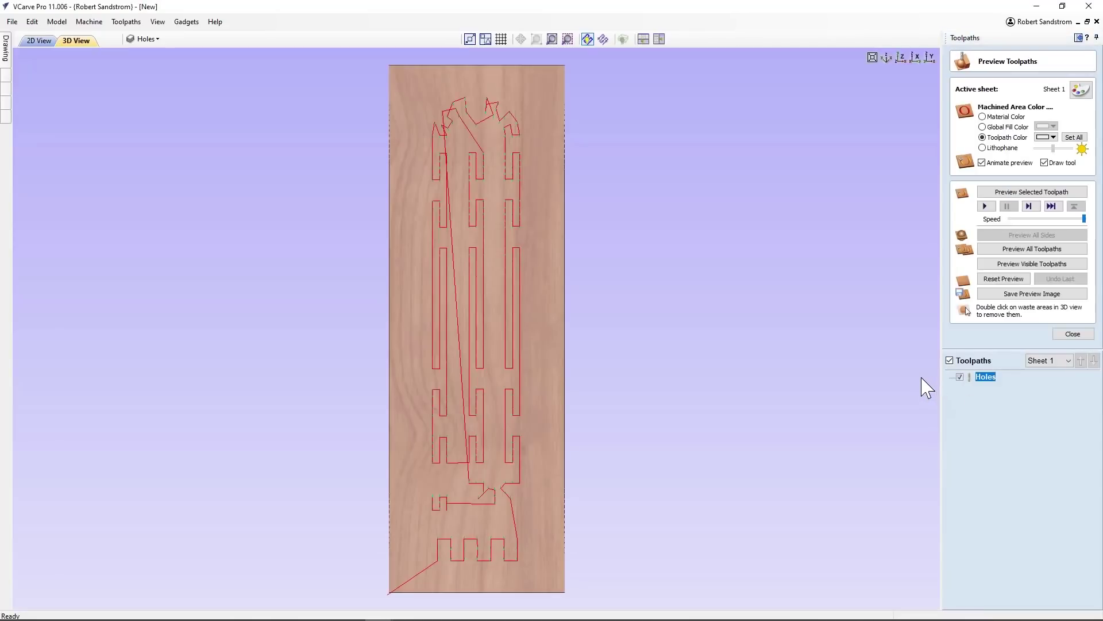
# - Preview the Holes toolpath in 3D, and show the Grid layer again in the 2D view with nothing selected
pyautogui.click(1004, 266)
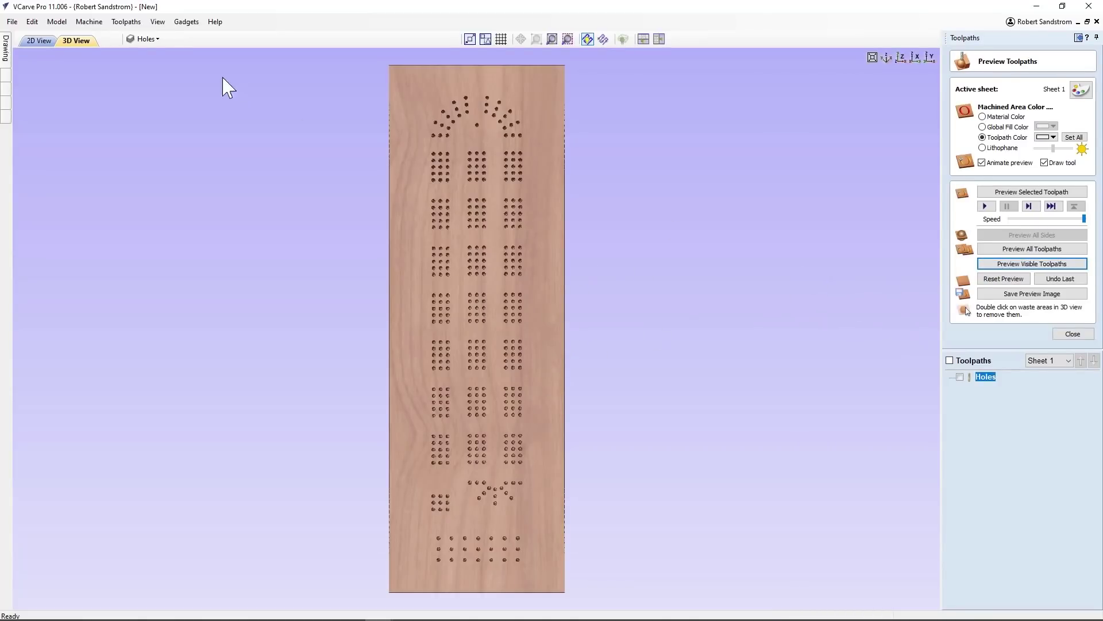
pyautogui.click(49, 41)
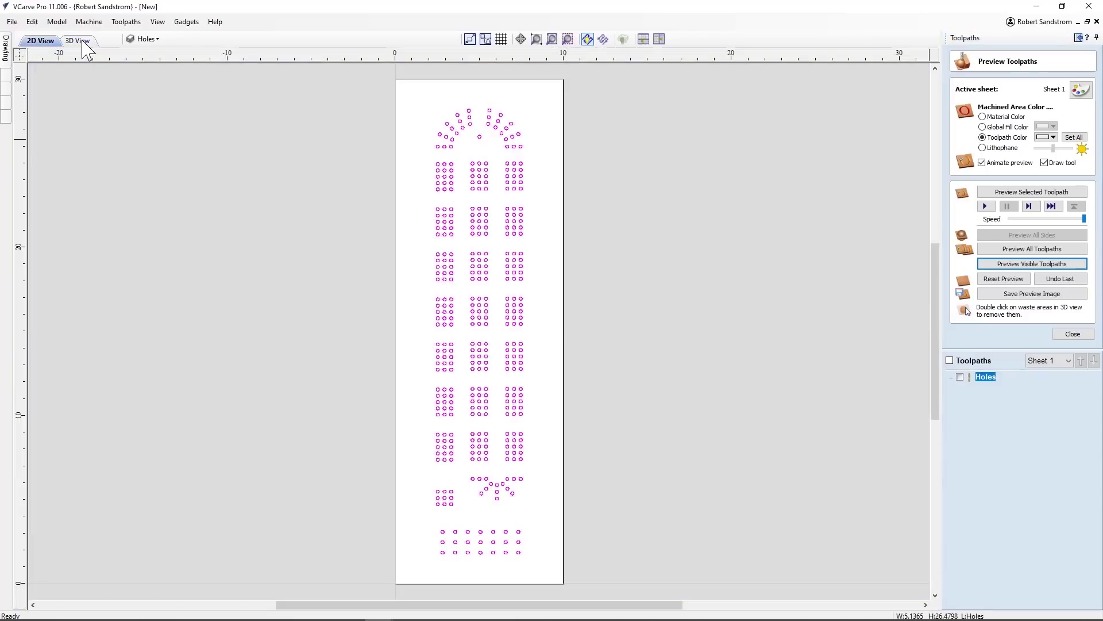
pyautogui.click(144, 39)
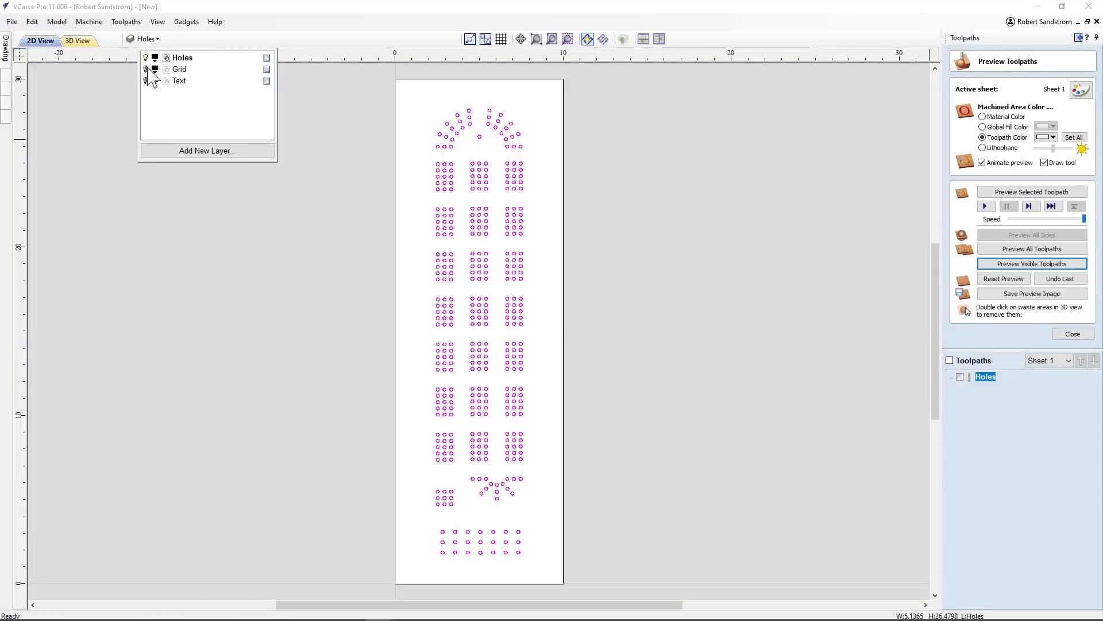
pyautogui.click(146, 69)
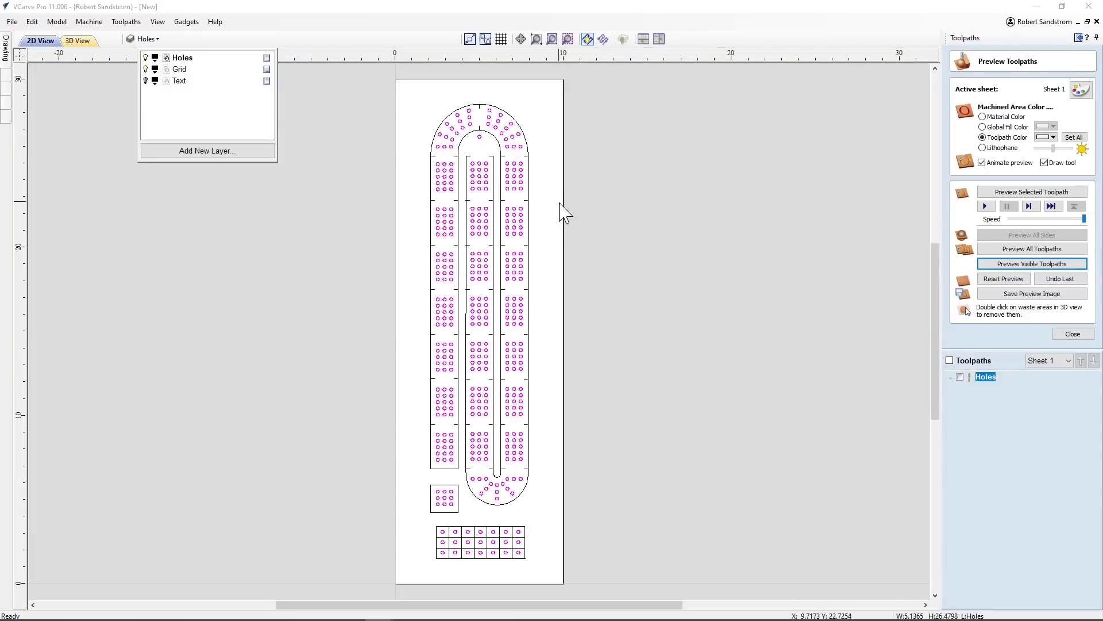
pyautogui.click(362, 227)
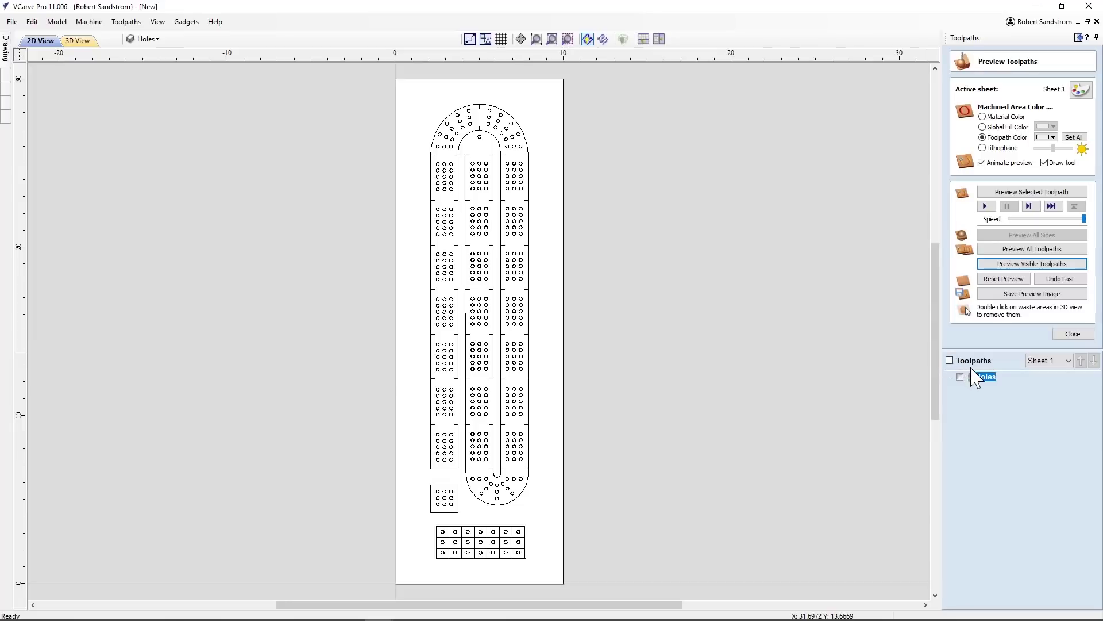
pyautogui.click(1064, 334)
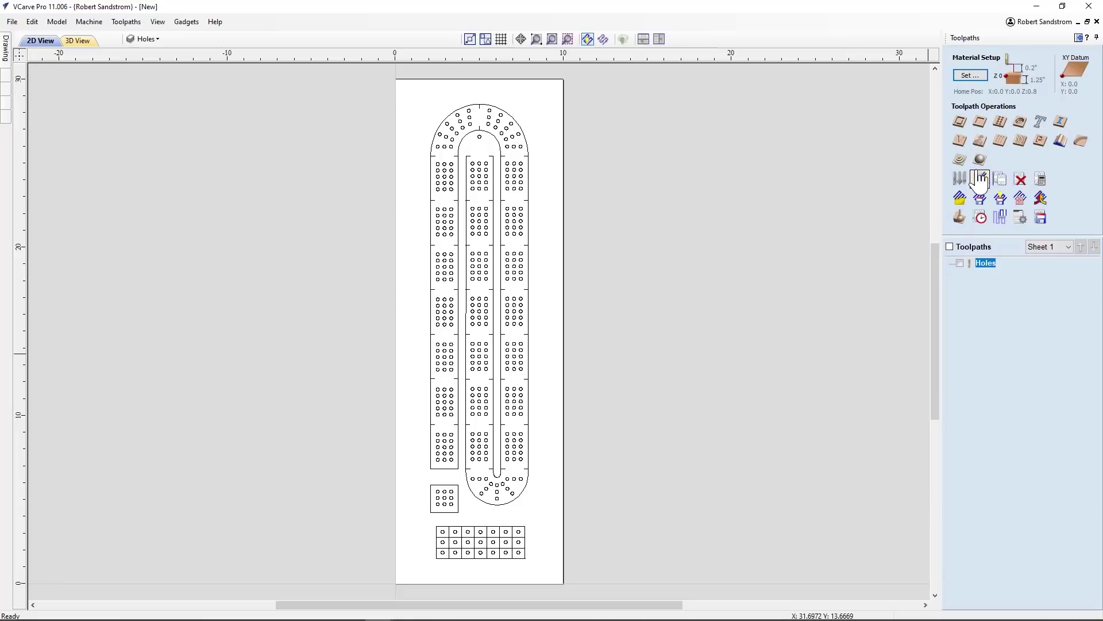
# - Hide the Holes layer so that only the Grid layer is visible
pyautogui.click(152, 42)
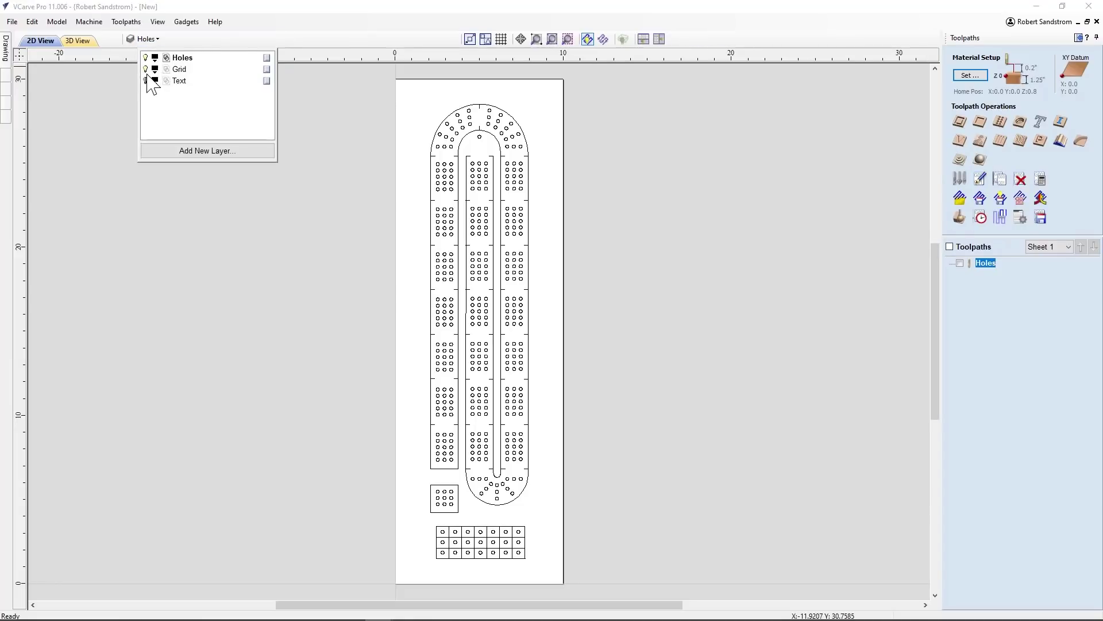
pyautogui.click(146, 58)
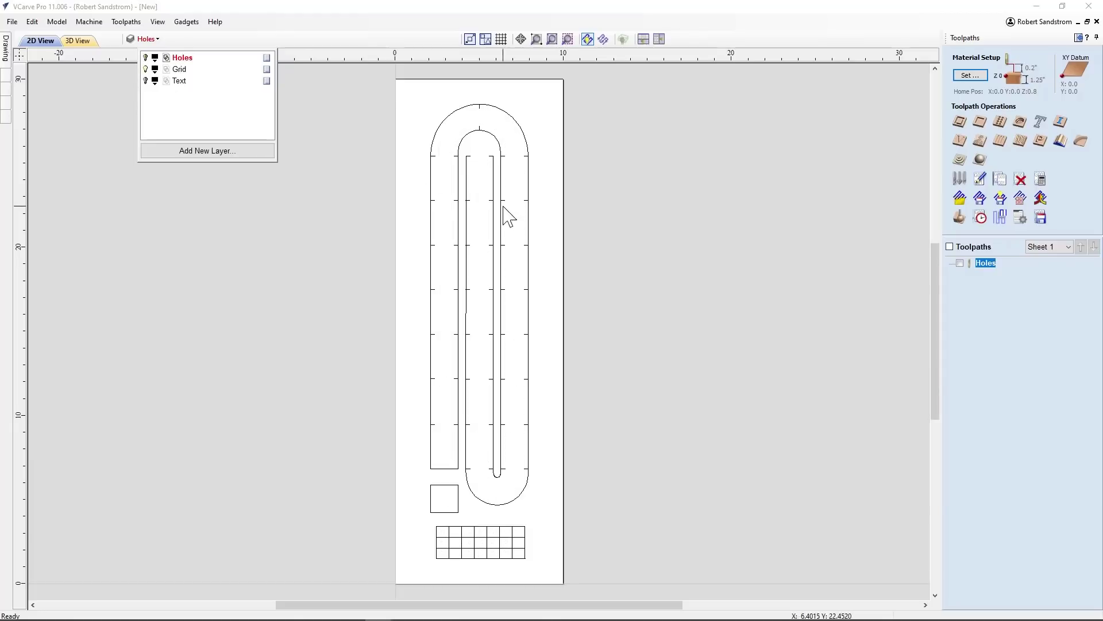
pyautogui.click(741, 306)
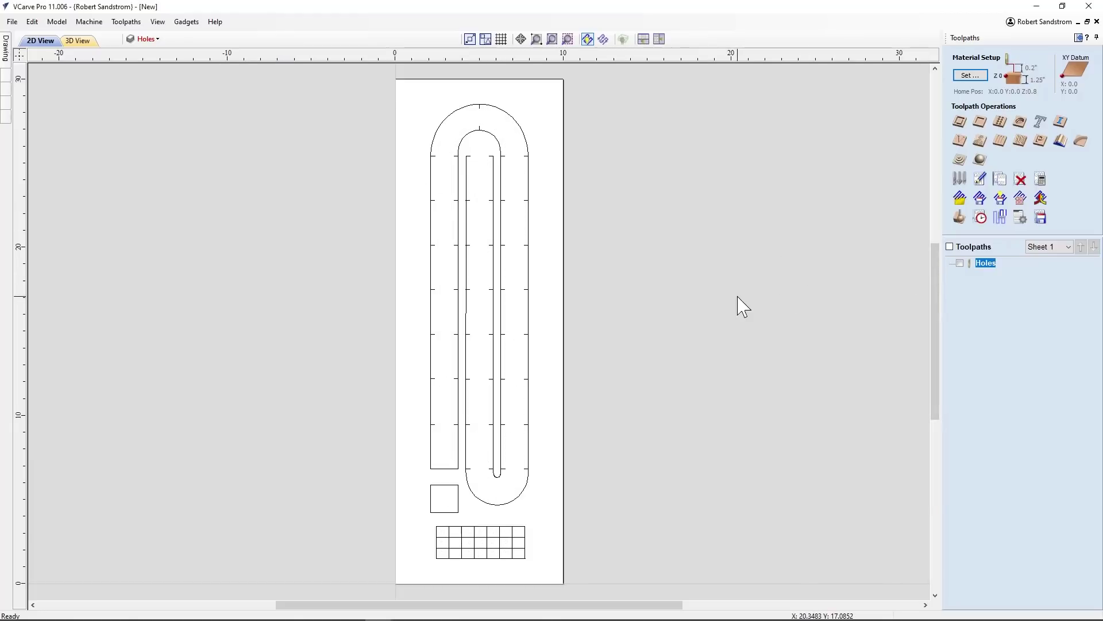
# - Start a 2D Profile toolpath for all the grid vectors with a cut depth of .06 inches
pyautogui.click(960, 122)
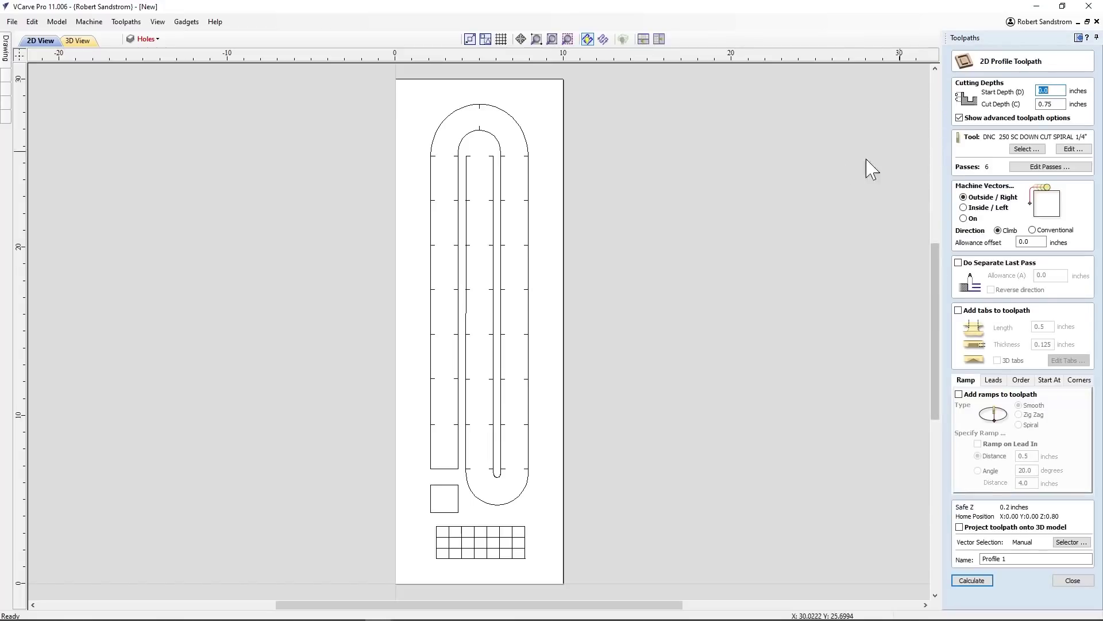
pyautogui.moveTo(398, 98); pyautogui.dragTo(563, 594)
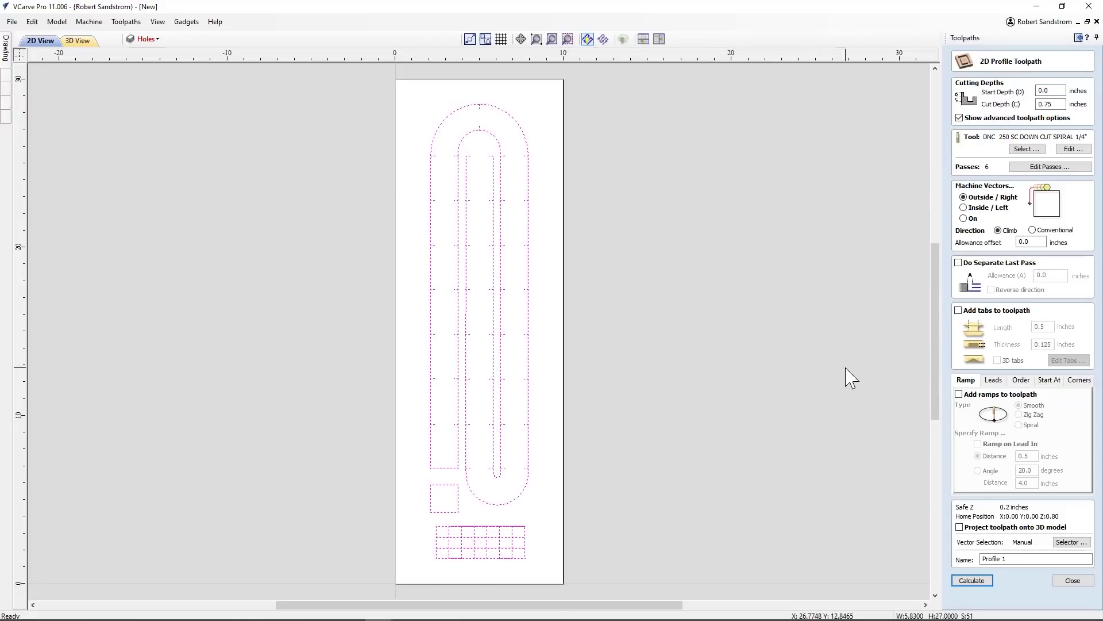
pyautogui.doubleClick(1045, 104)
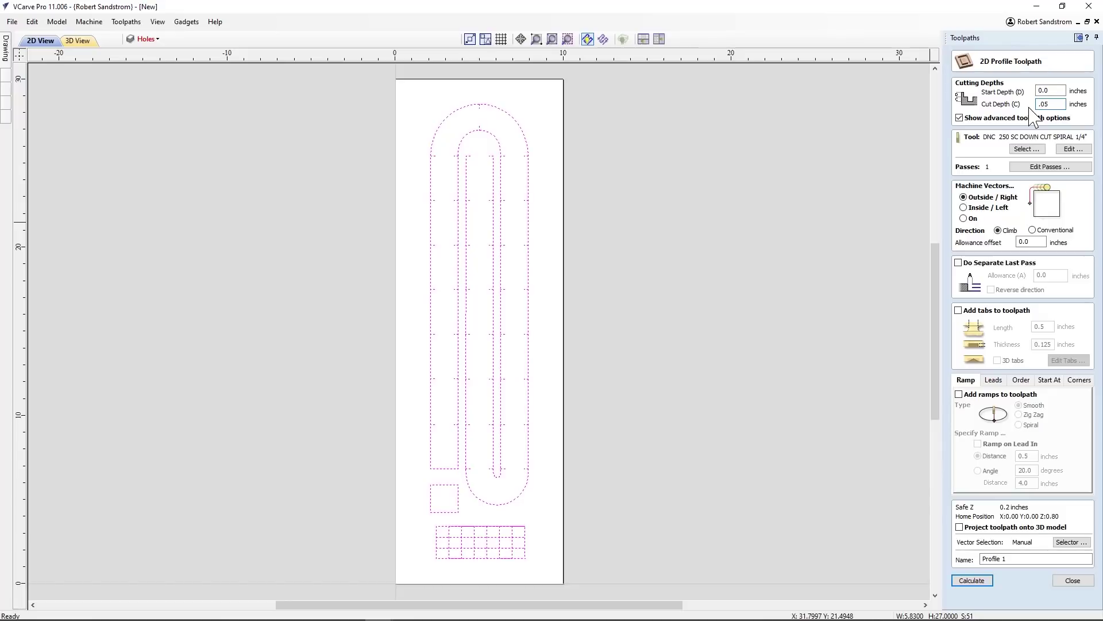
pyautogui.write('6')
# - Assign the #45701 90° V Groove 3/8 Diameter bit to the profile toolpath
pyautogui.click(1026, 149)
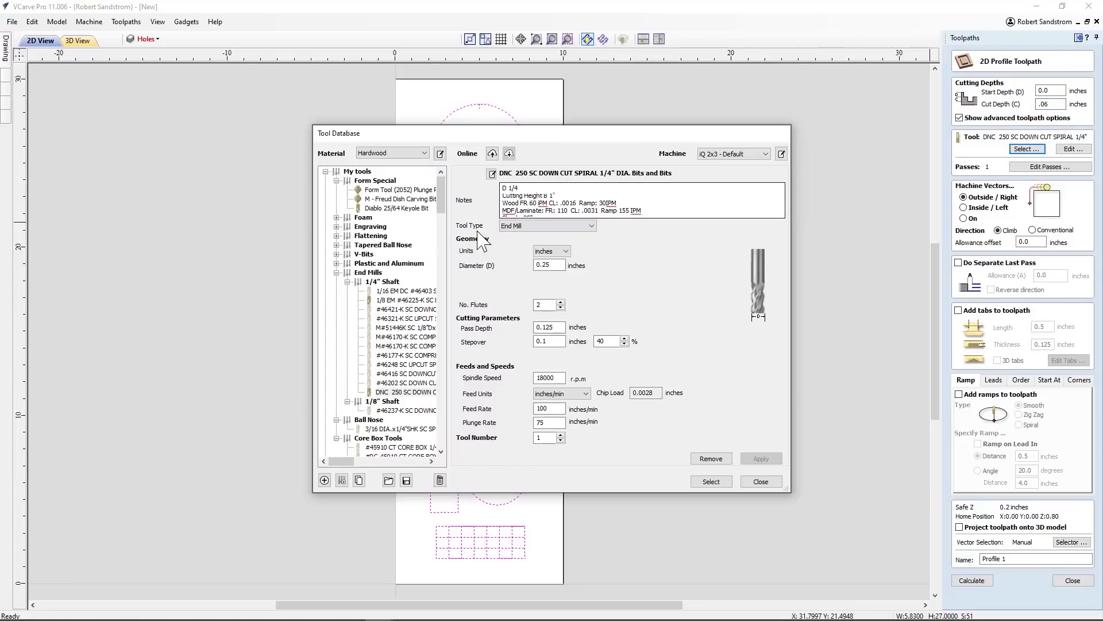
pyautogui.click(336, 254)
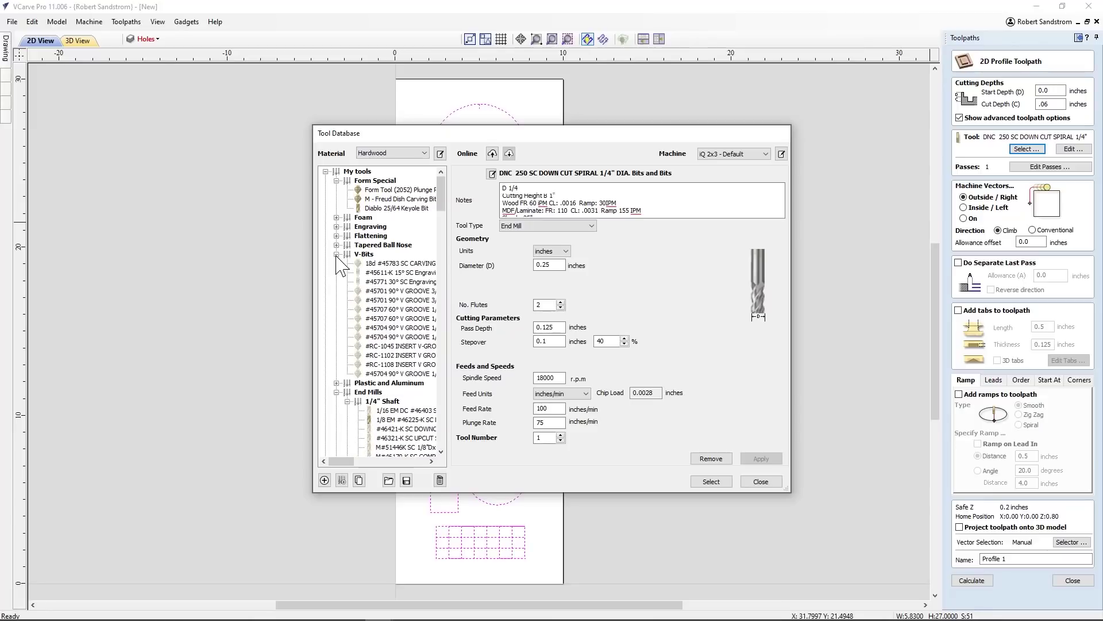
pyautogui.click(380, 293)
pyautogui.click(711, 481)
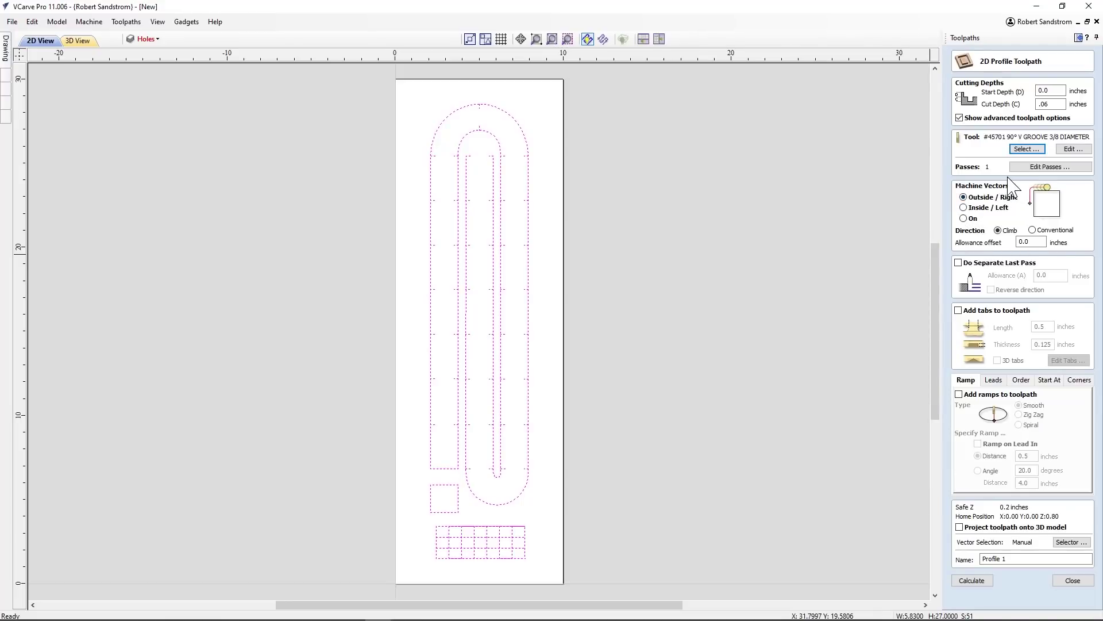
# - Machine on the vectors, name the profile toolpath Text, and calculate it
pyautogui.click(964, 219)
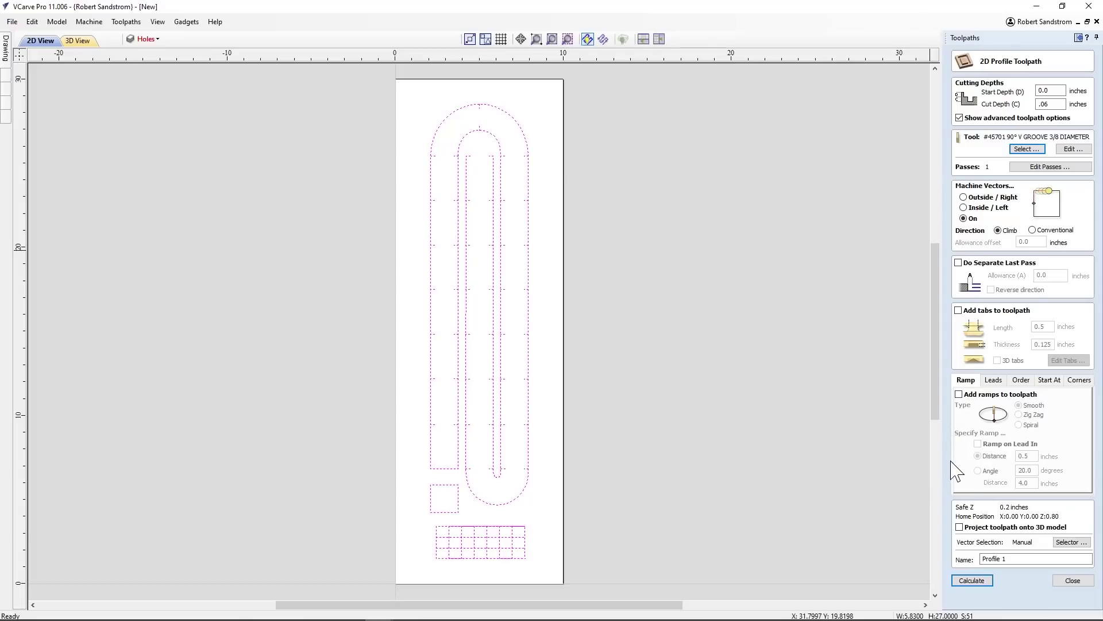
pyautogui.moveTo(1012, 562); pyautogui.dragTo(938, 557)
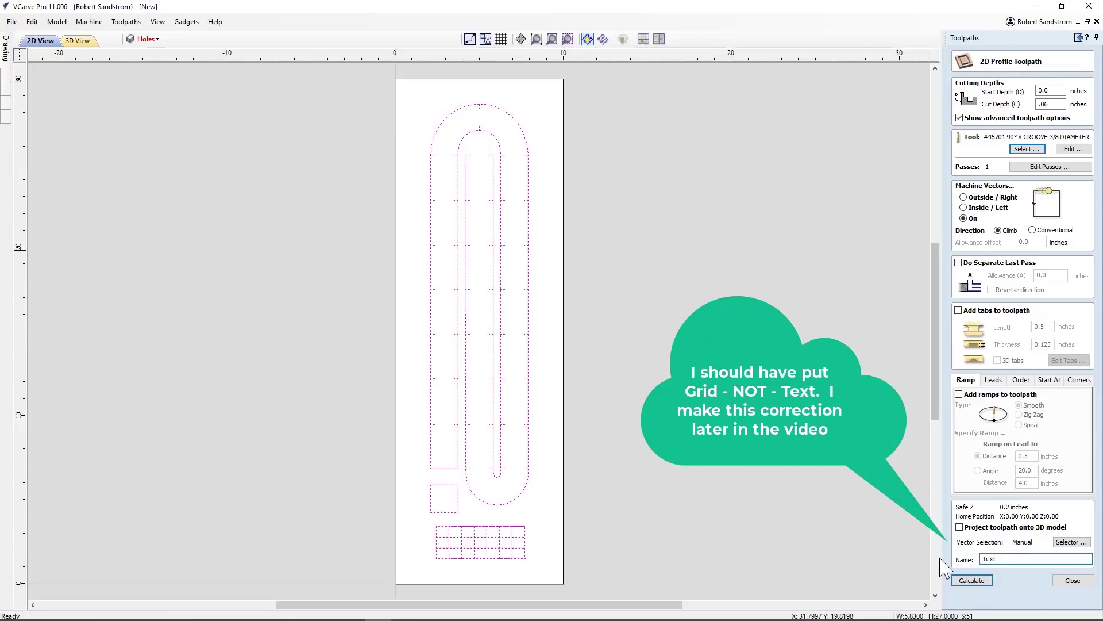
pyautogui.click(971, 579)
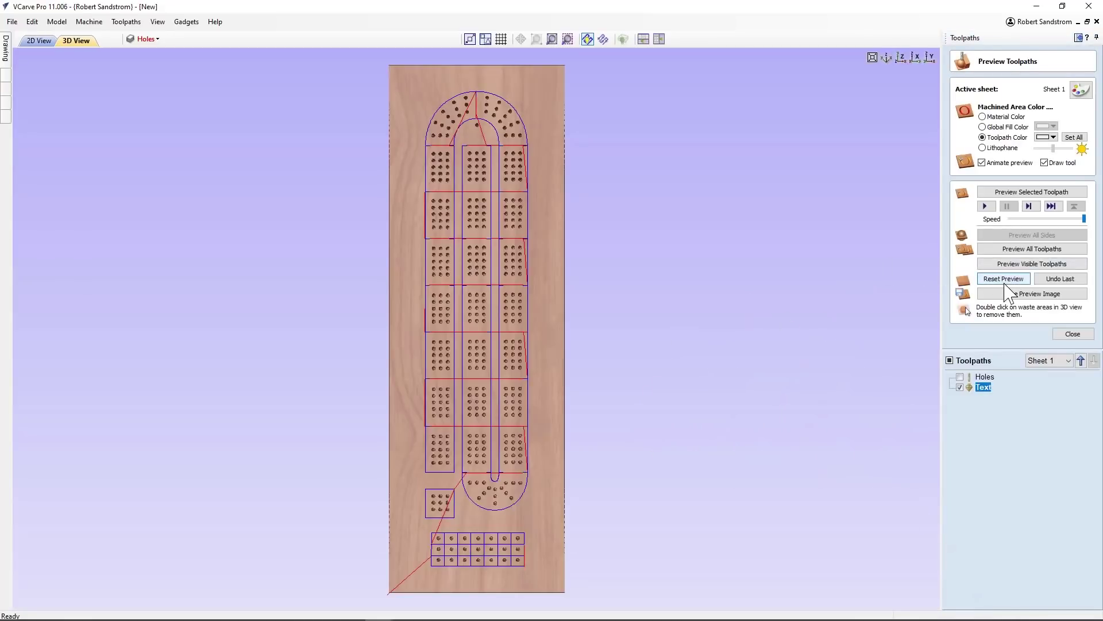
# - Preview the grid lines' profile toolpath and set its machined area color to black
pyautogui.click(1010, 264)
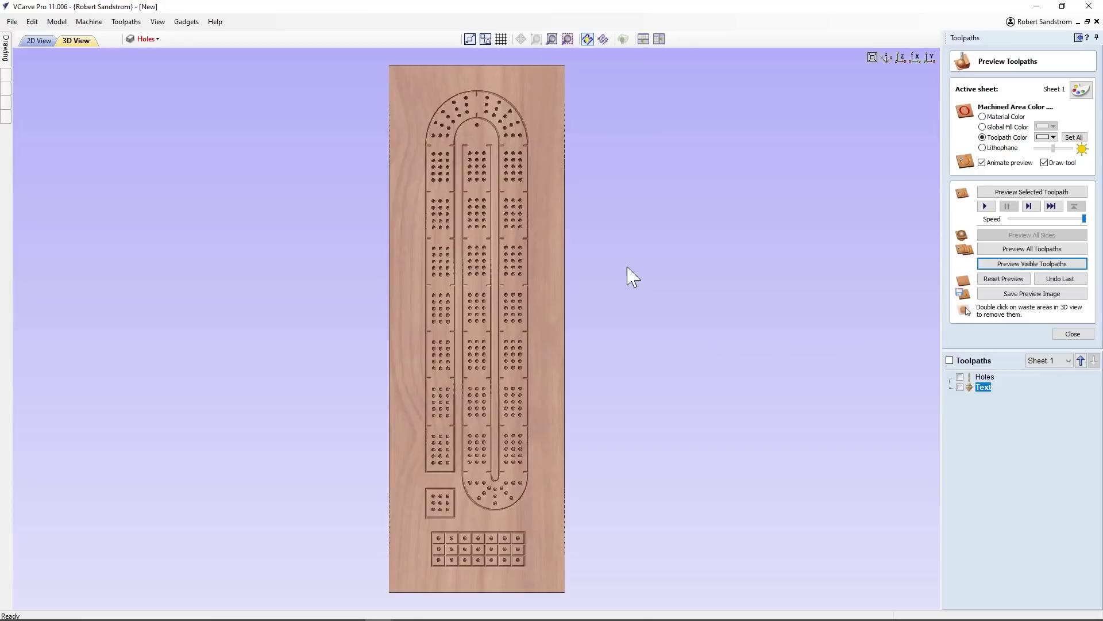
pyautogui.click(1047, 138)
pyautogui.click(1023, 163)
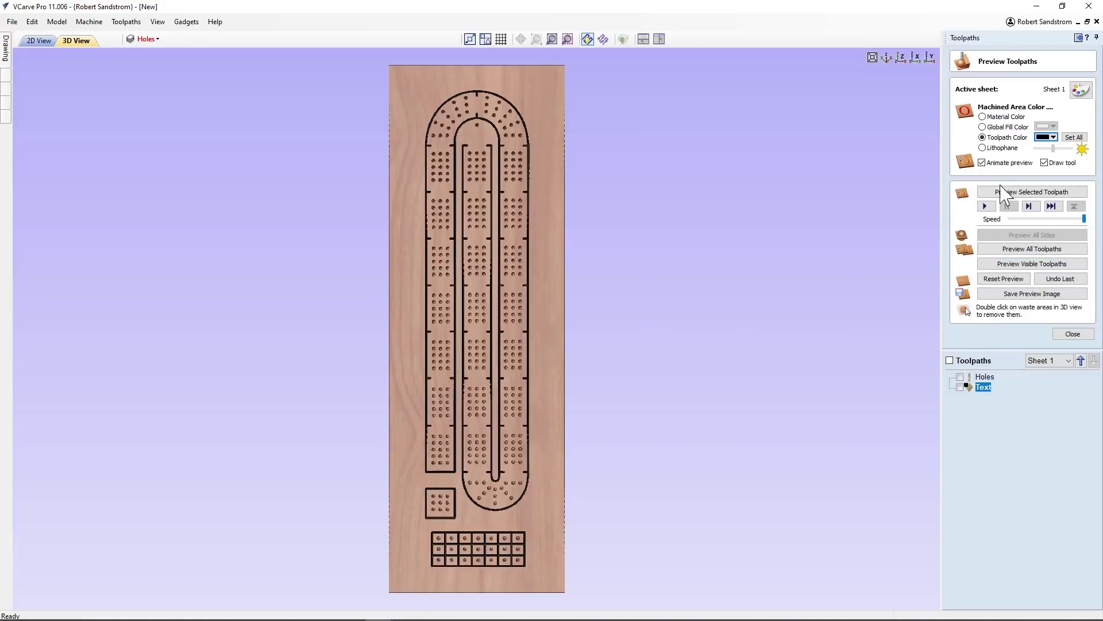
pyautogui.click(1073, 334)
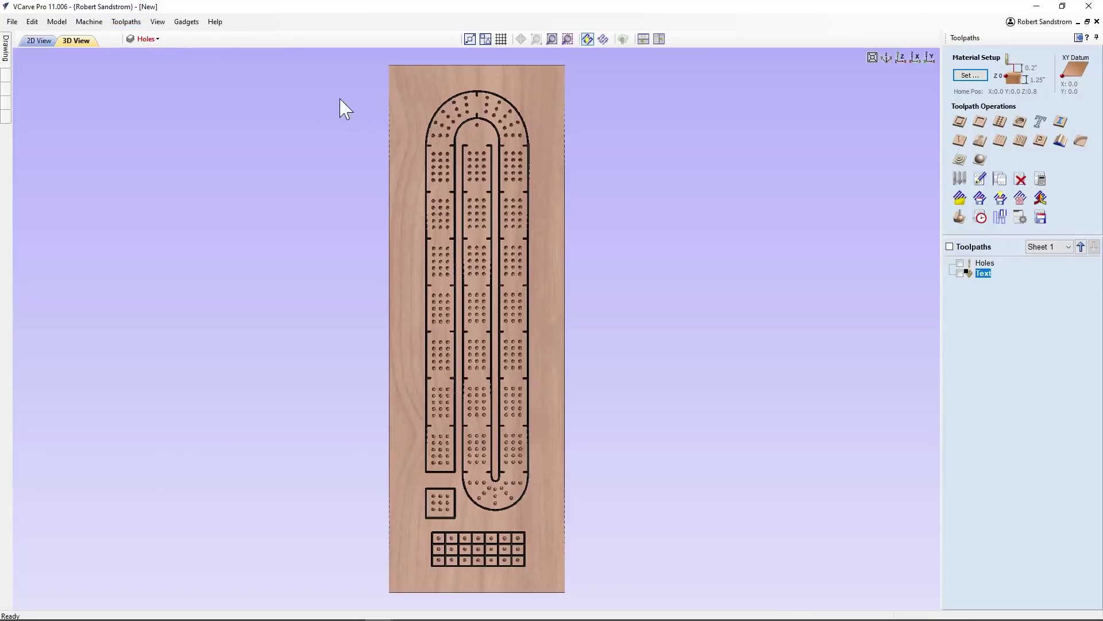
# - Leave only the Text layer visible and select all its numbers and words for a V-Carve / Engraving toolpath
pyautogui.click(145, 39)
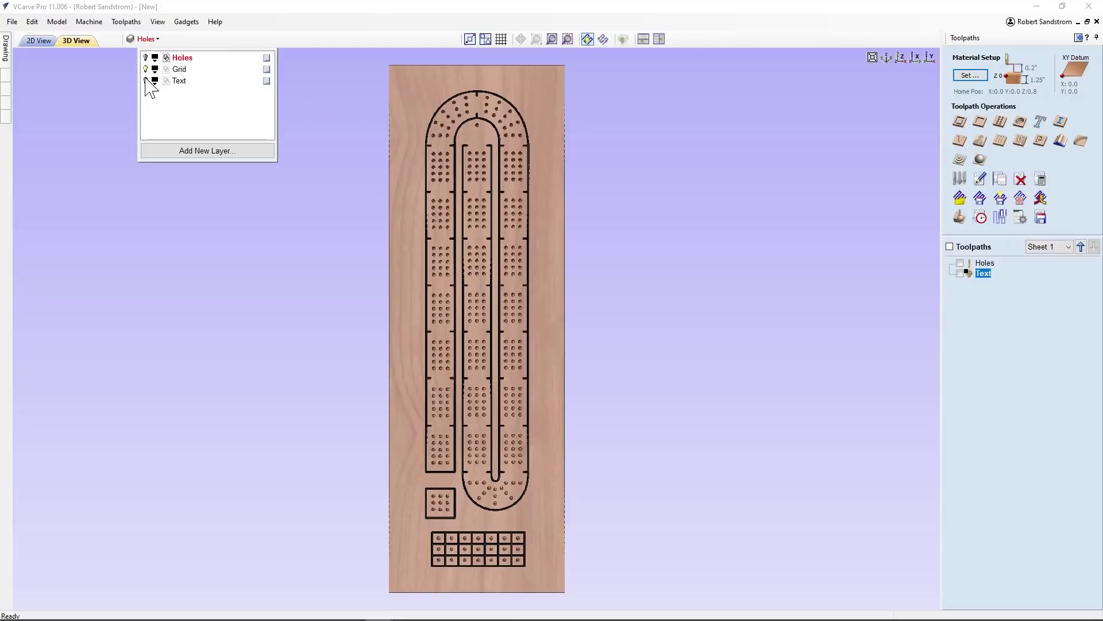
pyautogui.click(145, 81)
pyautogui.click(960, 140)
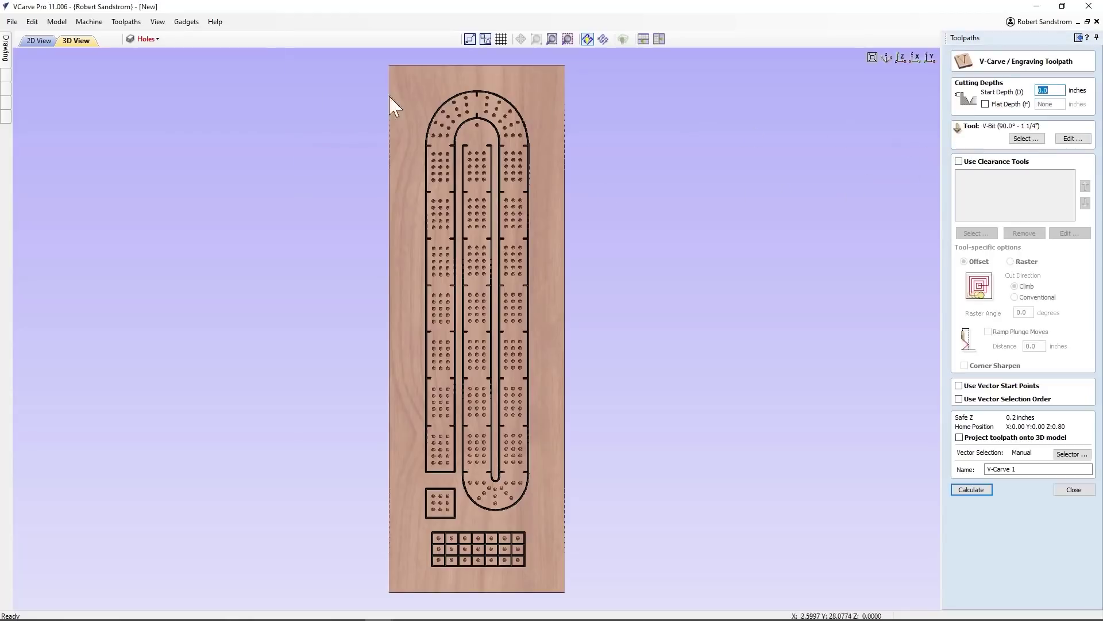
pyautogui.click(39, 41)
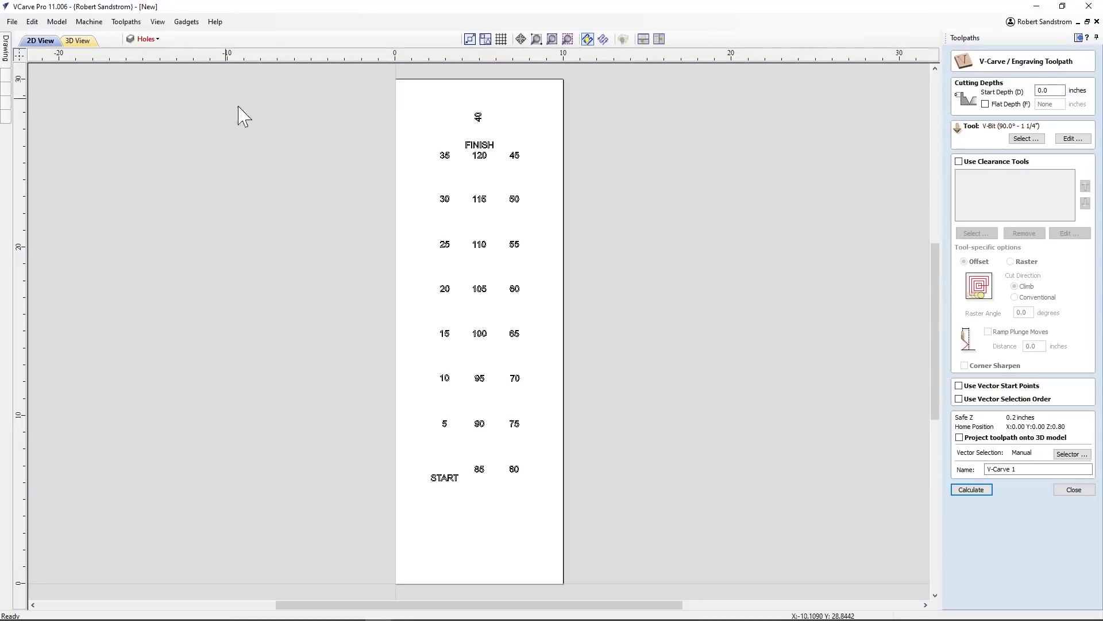
pyautogui.moveTo(417, 104); pyautogui.dragTo(544, 523)
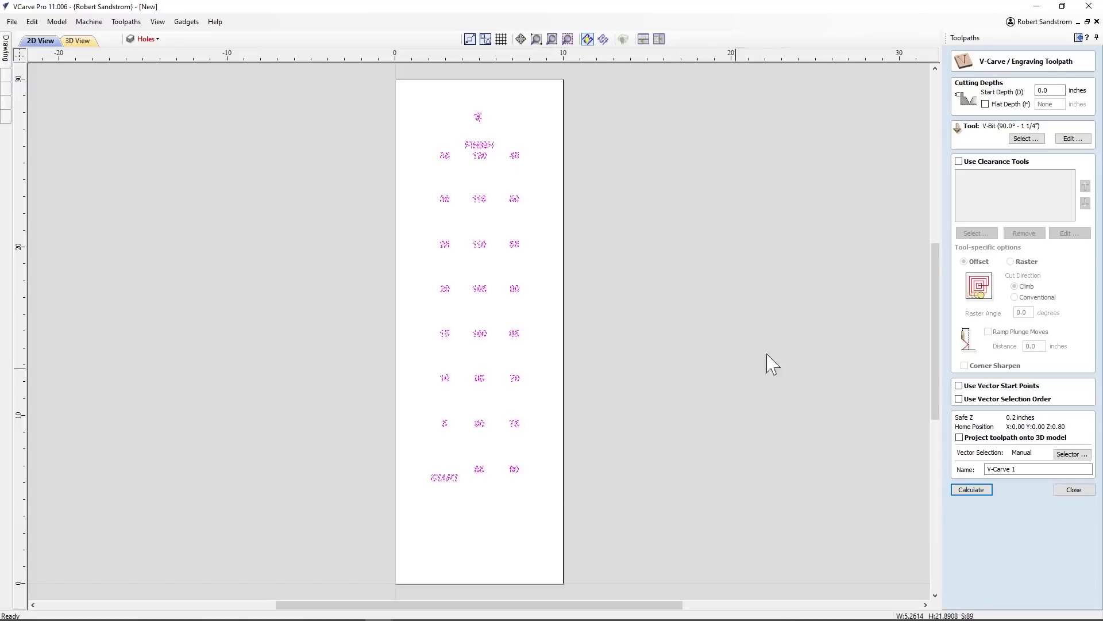
# - Assign the #45701 90° V Groove 3/8 bit, name the V-Carve toolpath Text, and calculate it
pyautogui.click(1035, 140)
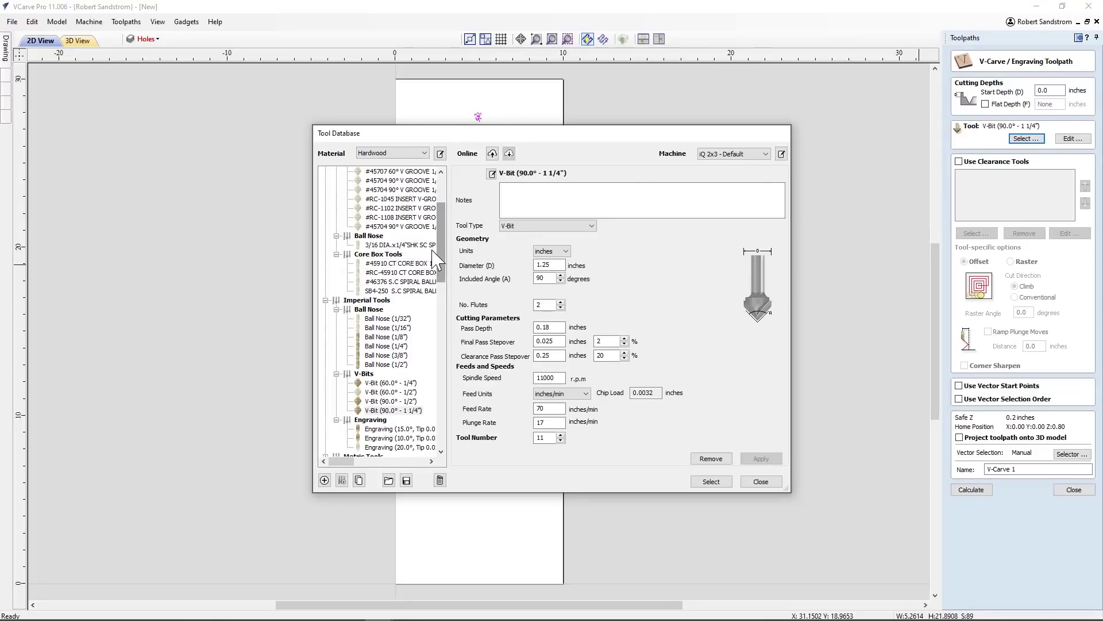
pyautogui.scroll(2, 441, 235)
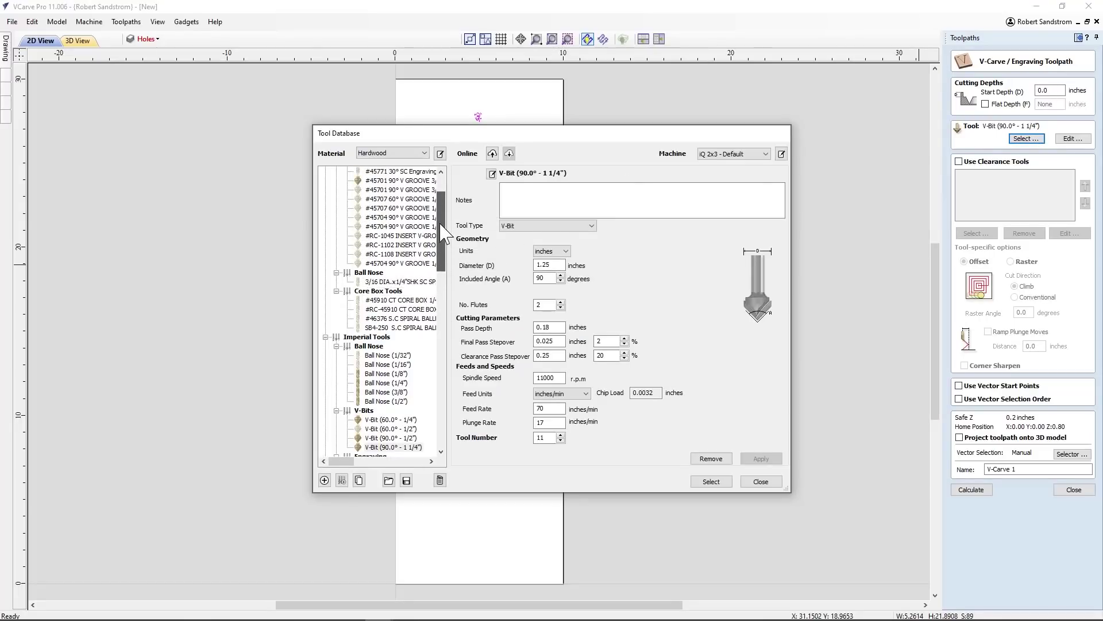
pyautogui.click(397, 180)
pyautogui.click(711, 481)
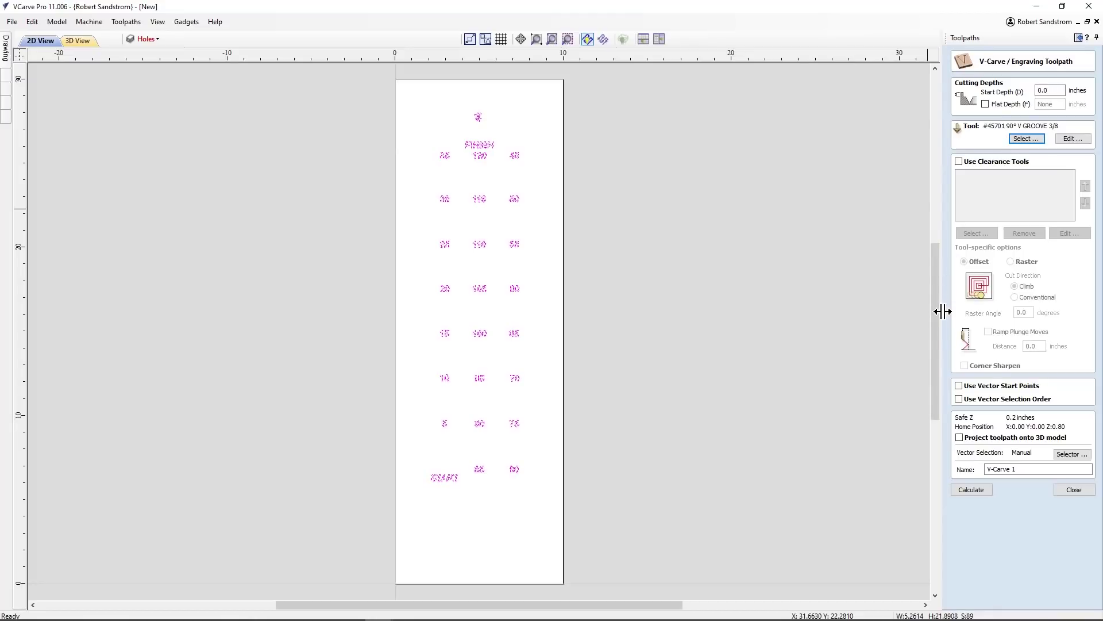
pyautogui.click(1006, 469)
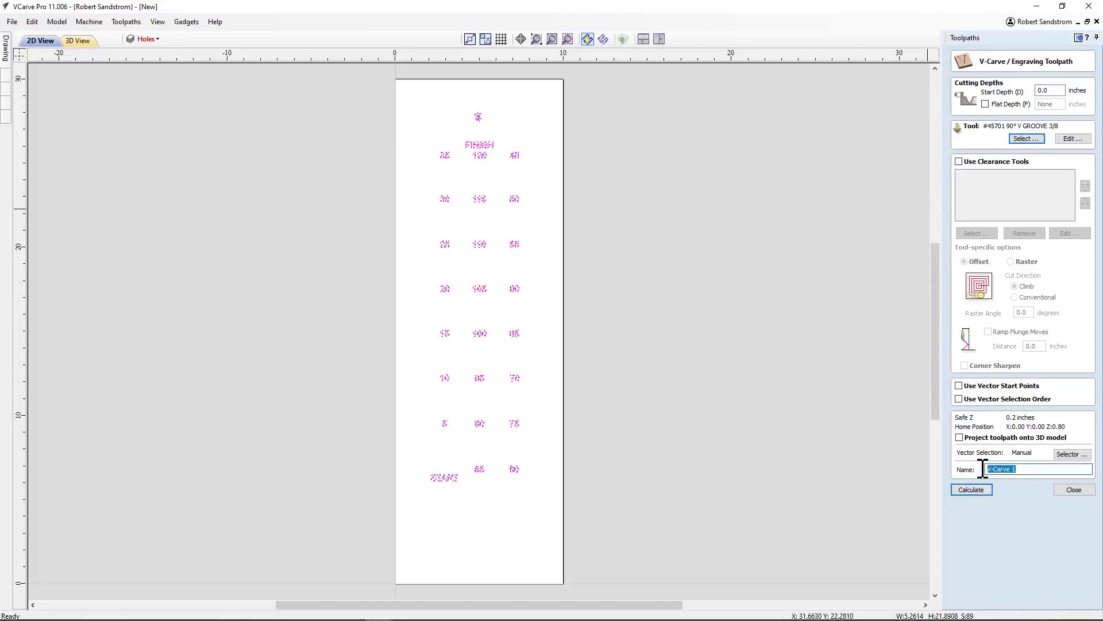
pyautogui.write('Text')
pyautogui.click(965, 491)
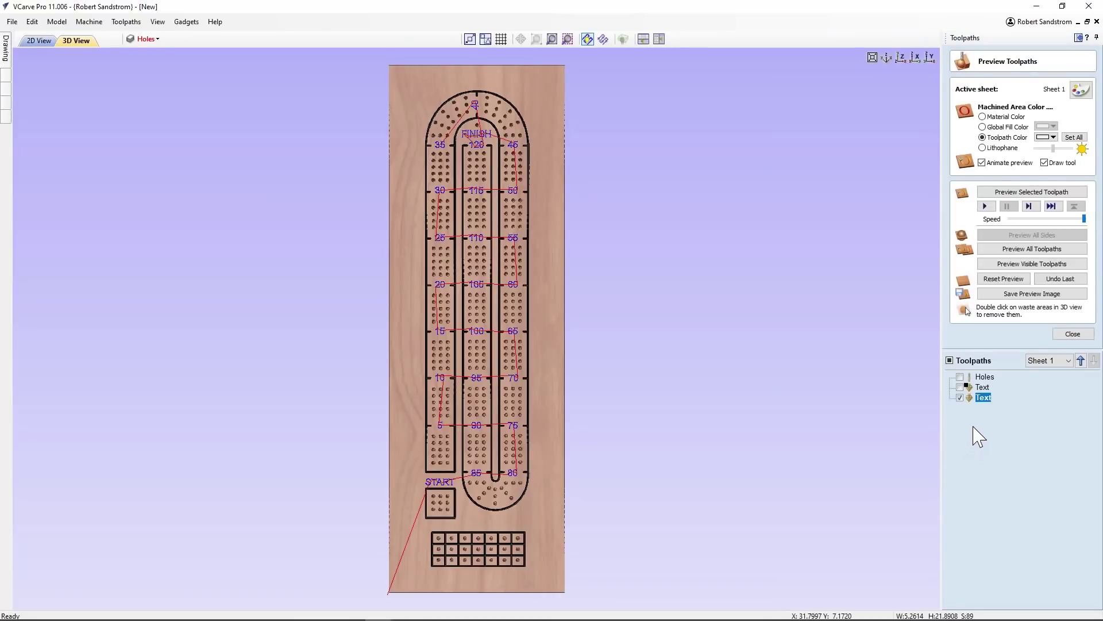
# - Rename the profile toolpath of the grid lines as Grid
pyautogui.click(985, 387)
pyautogui.rightClick(984, 388)
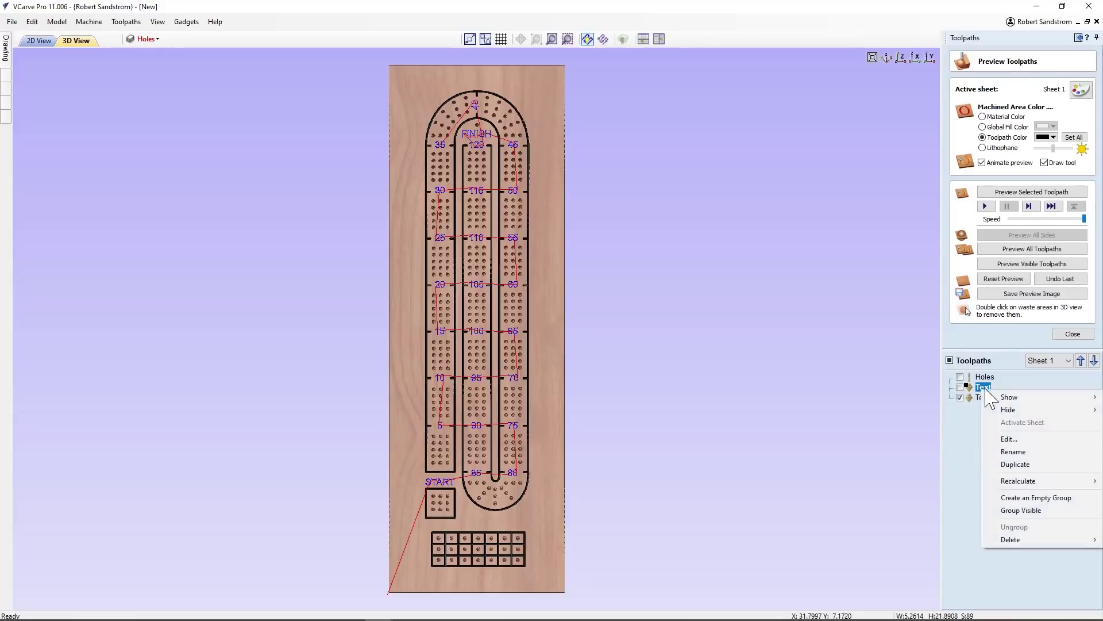
pyautogui.click(1013, 452)
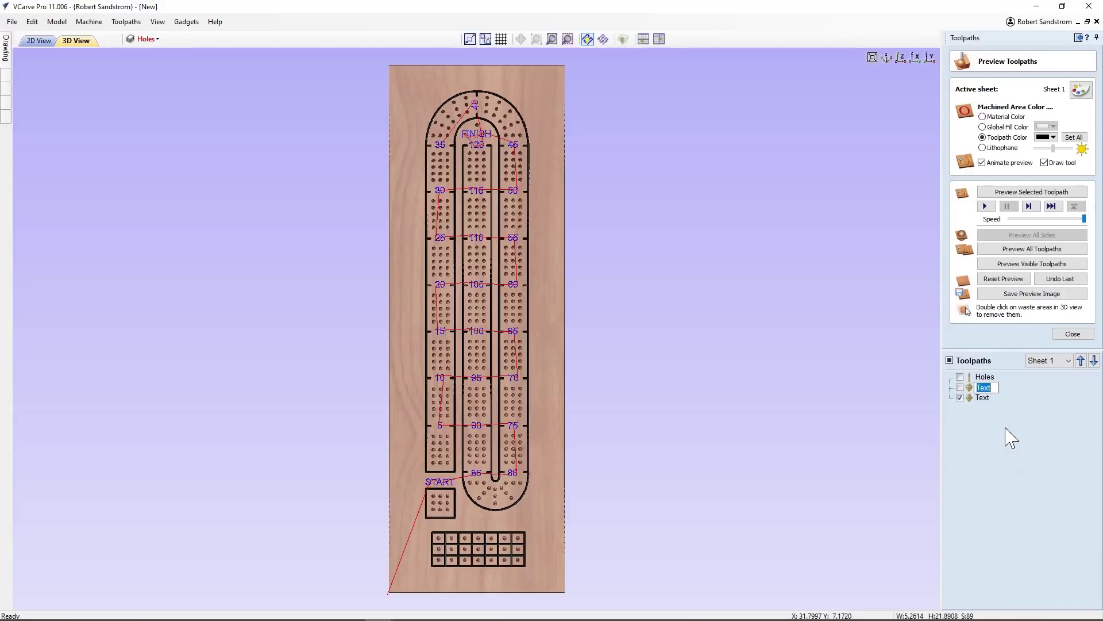
pyautogui.press('Return')
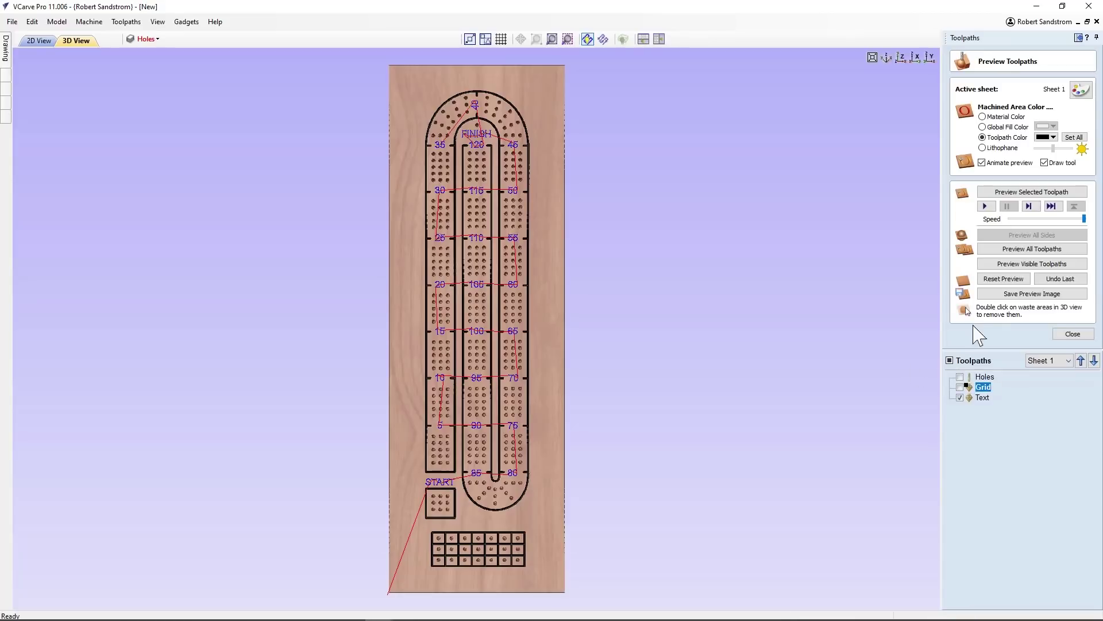
# - Preview the V-carved Text toolpath on the board
pyautogui.moveTo(978, 400)
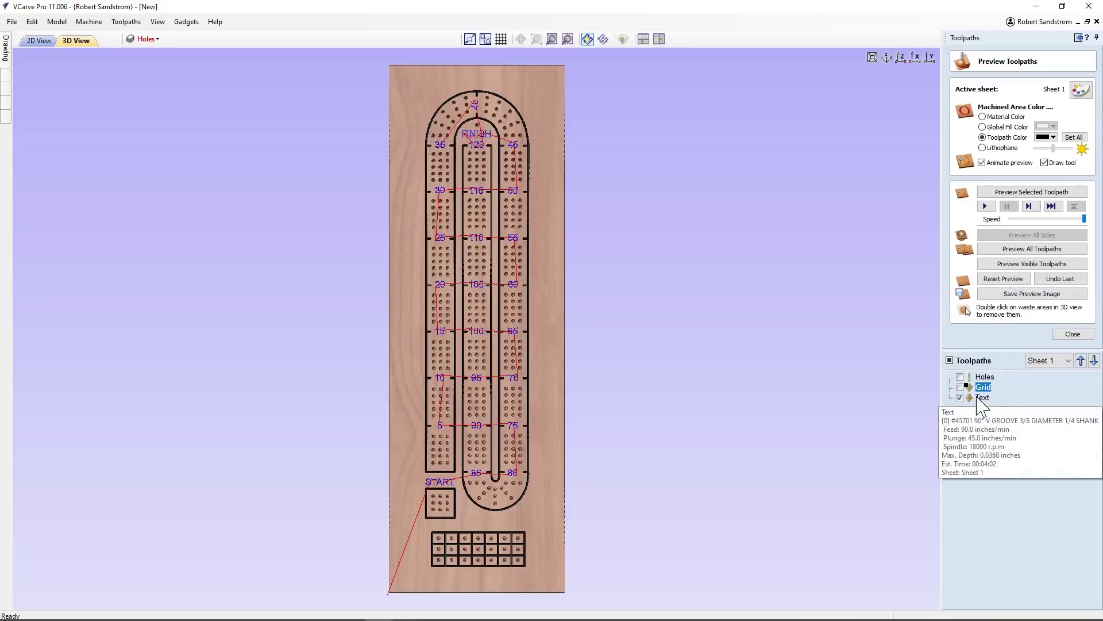
pyautogui.click(1019, 264)
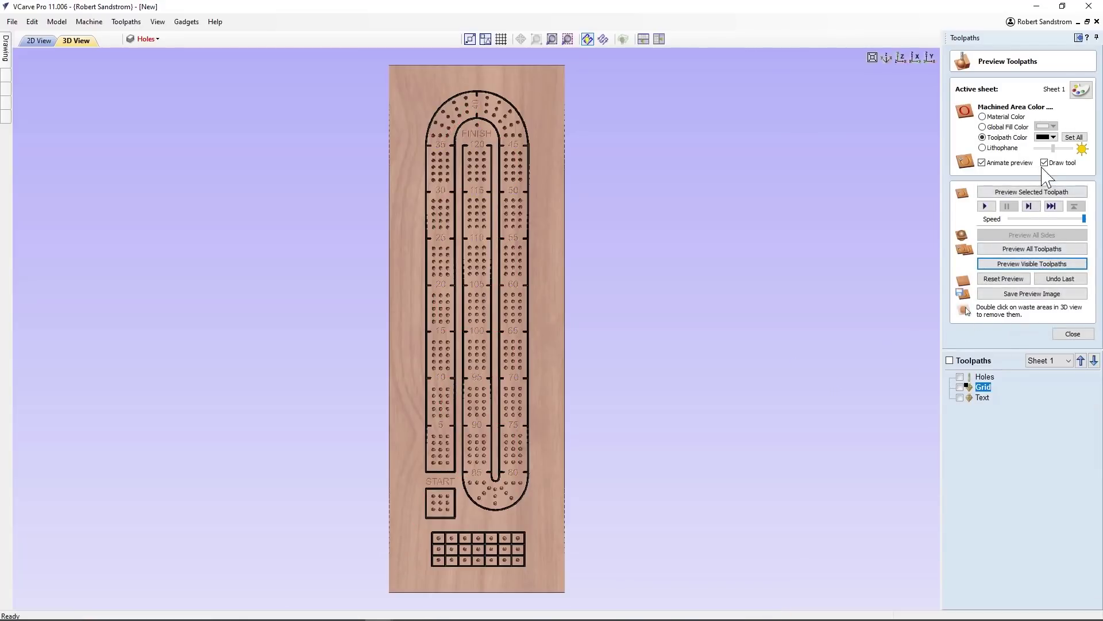
# - Set the preview colour of the Text toolpath to black
pyautogui.click(1044, 138)
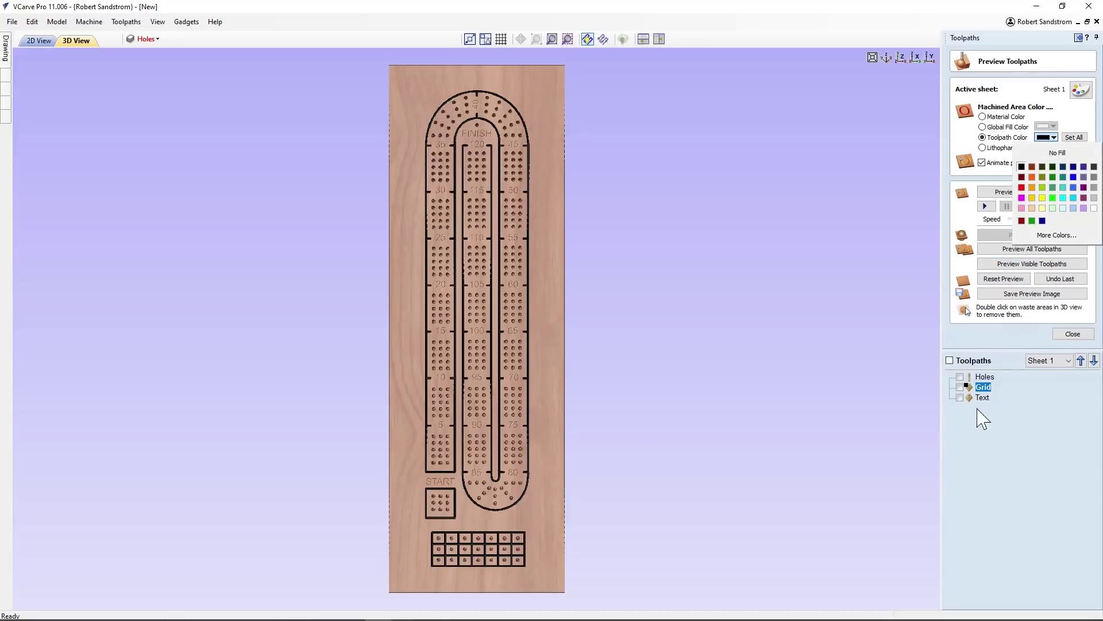
pyautogui.click(992, 407)
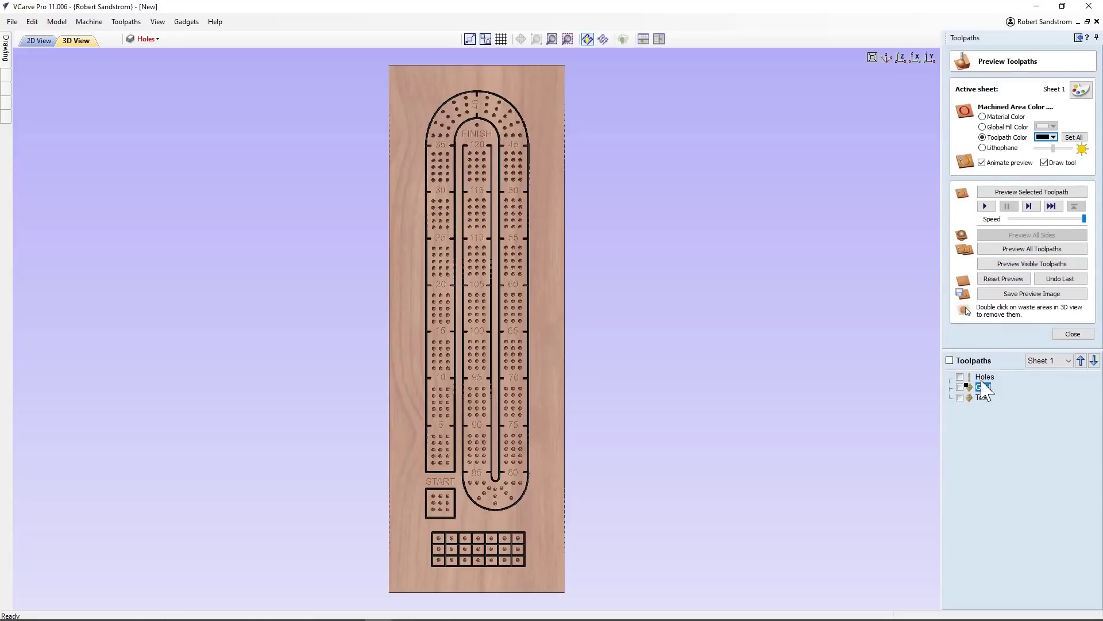
pyautogui.click(983, 397)
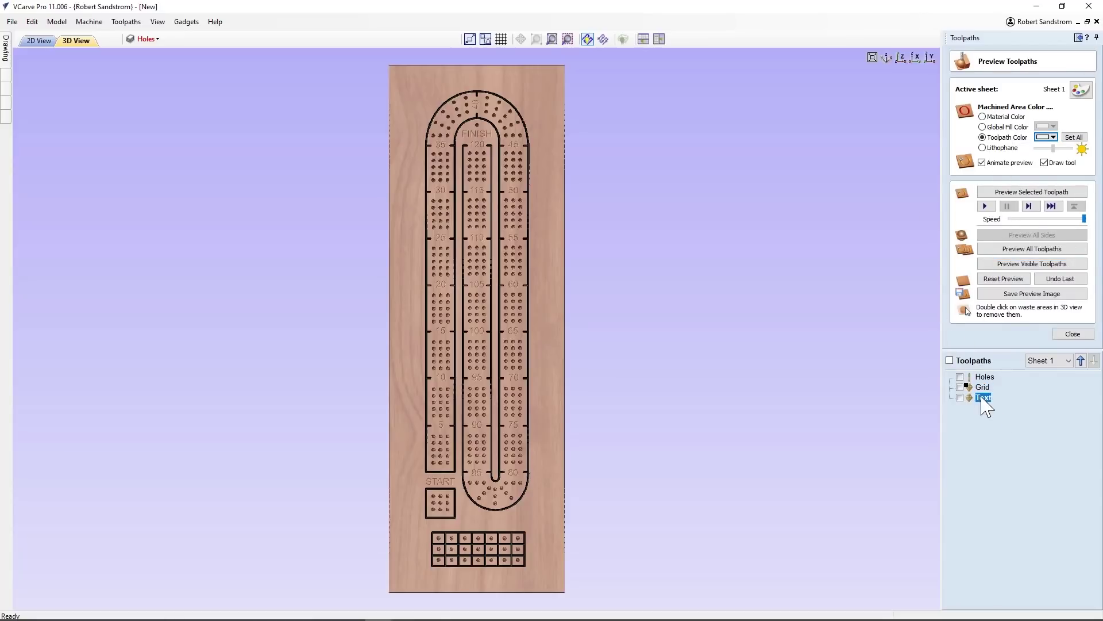
pyautogui.click(1045, 138)
pyautogui.click(1022, 167)
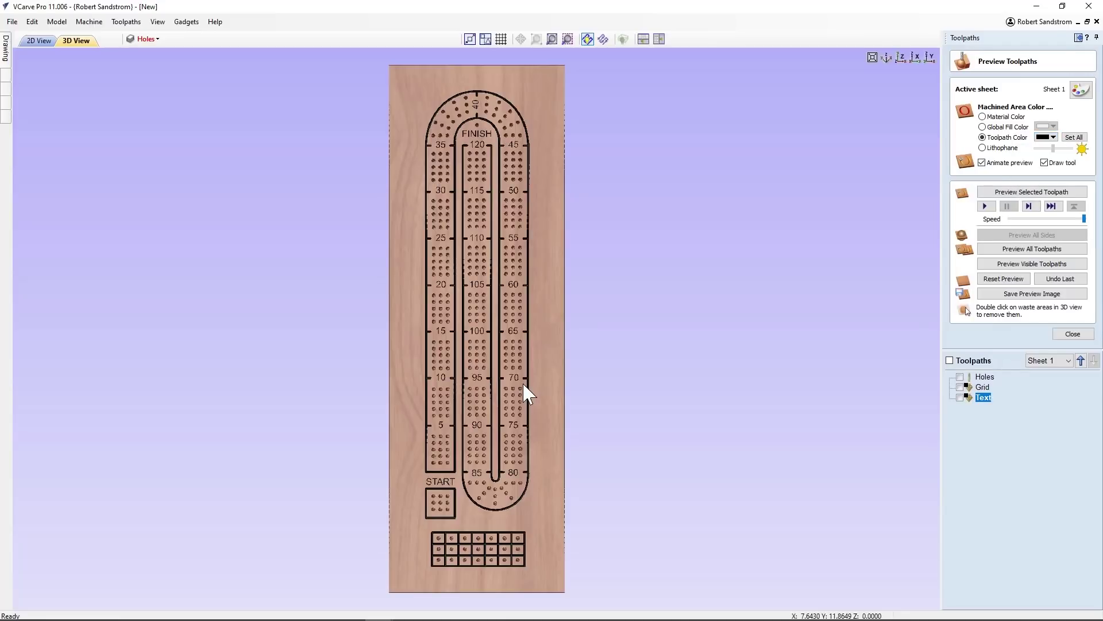
# - Set the start depth of the Text V-Carve toolpath to 0.02 inches and recalculate it
pyautogui.scroll(2, 525, 390)
pyautogui.scroll(3, 525, 391)
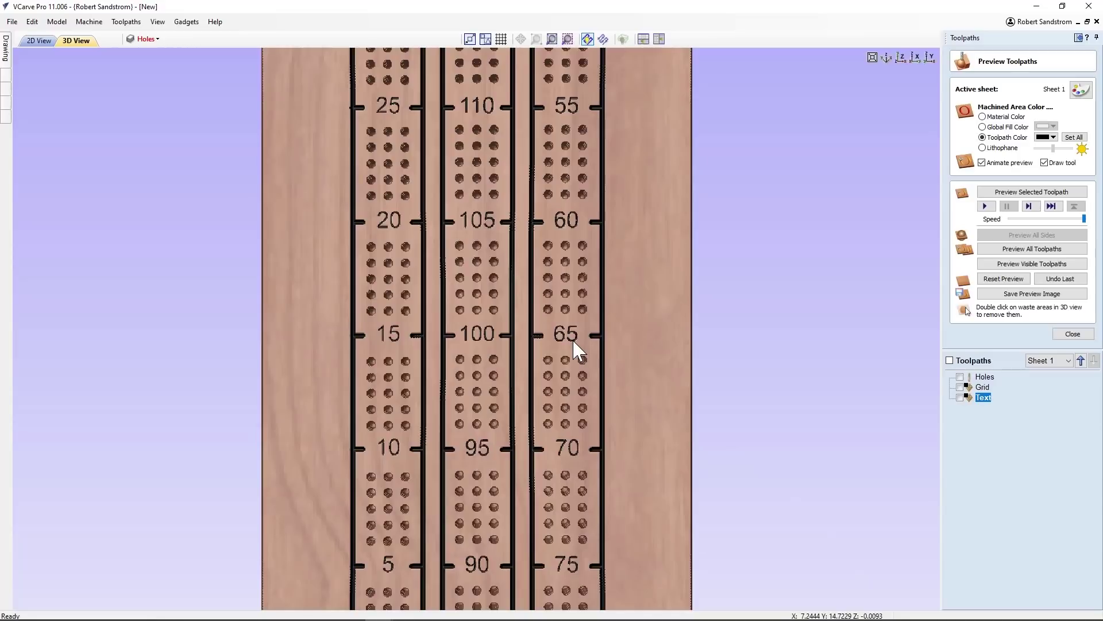
pyautogui.scroll(-3, 574, 342)
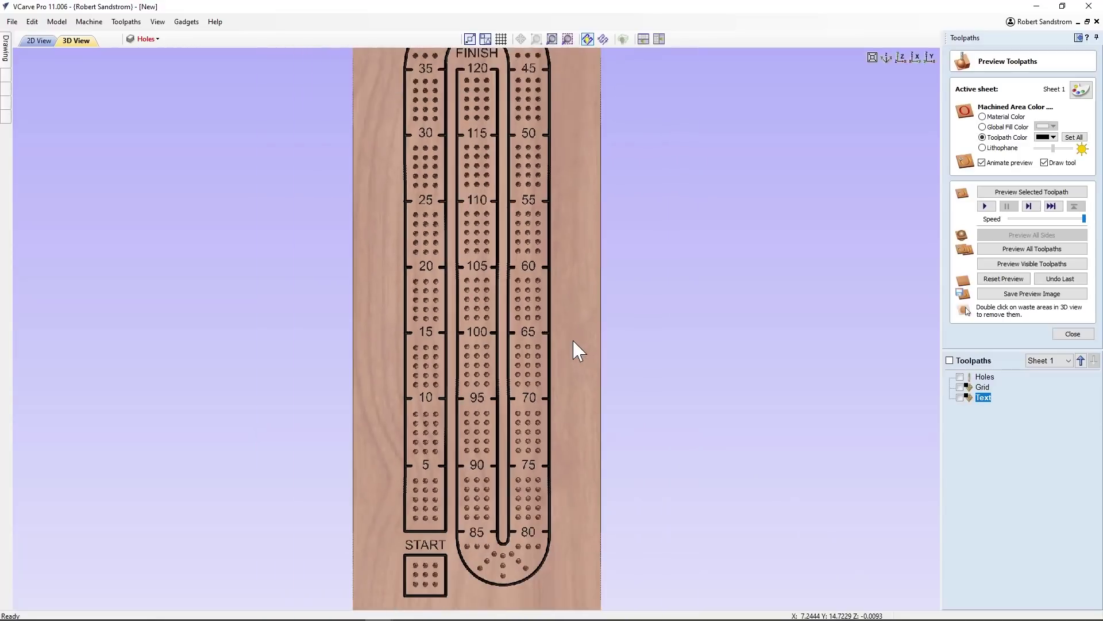
pyautogui.scroll(-3, 574, 341)
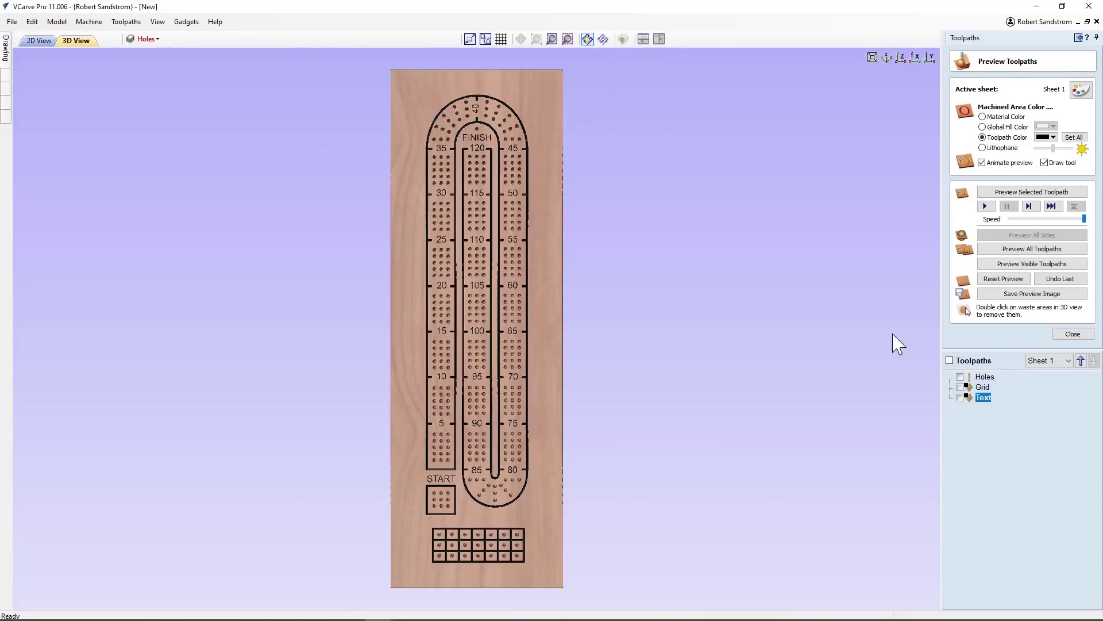
pyautogui.rightClick(978, 398)
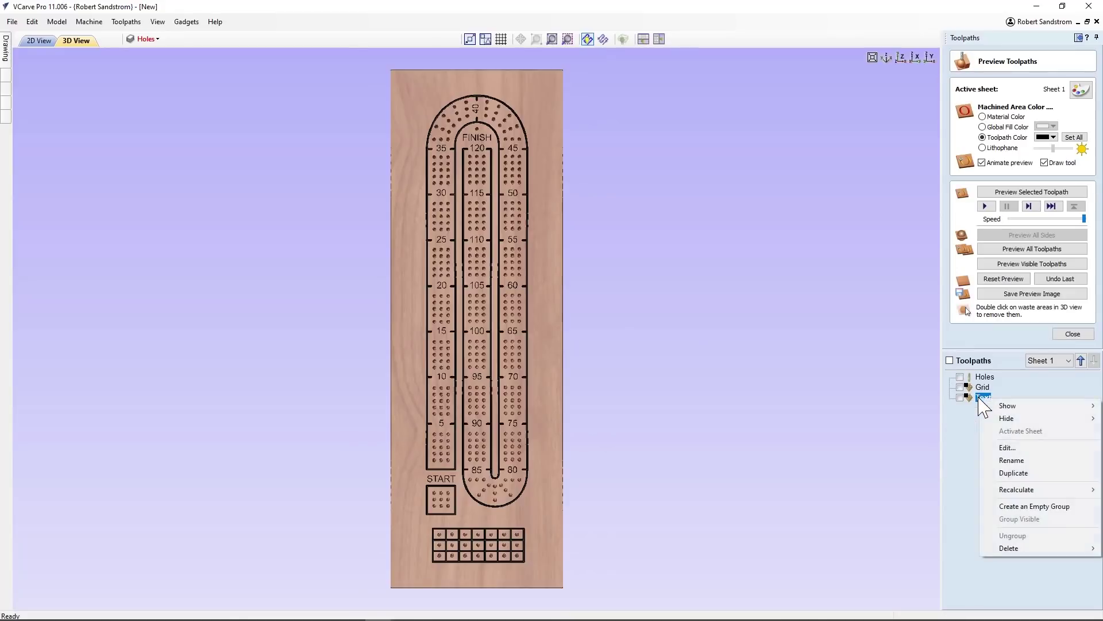
pyautogui.click(1005, 449)
pyautogui.click(1055, 91)
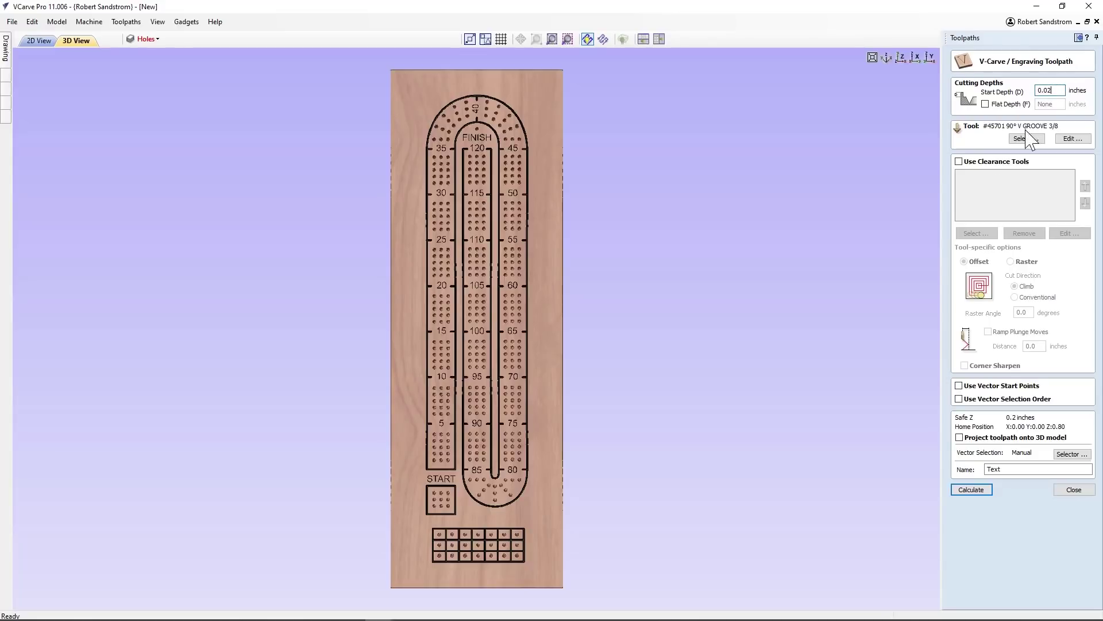
pyautogui.click(965, 490)
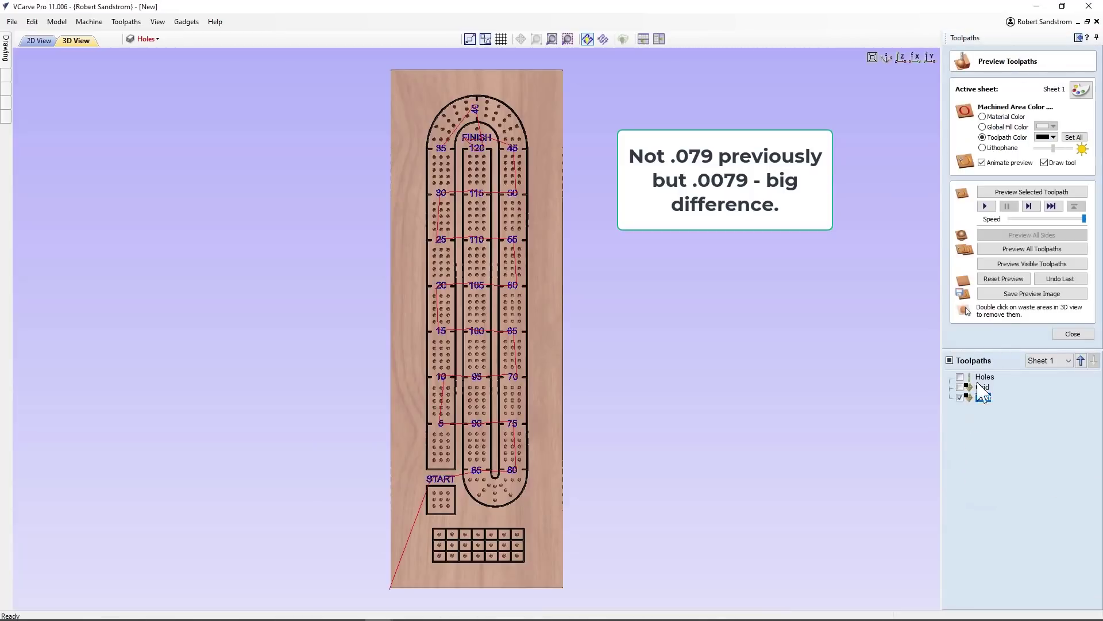
# - Preview the recalculated Text toolpath and check the carved depth of the numbers on the board
pyautogui.click(1006, 266)
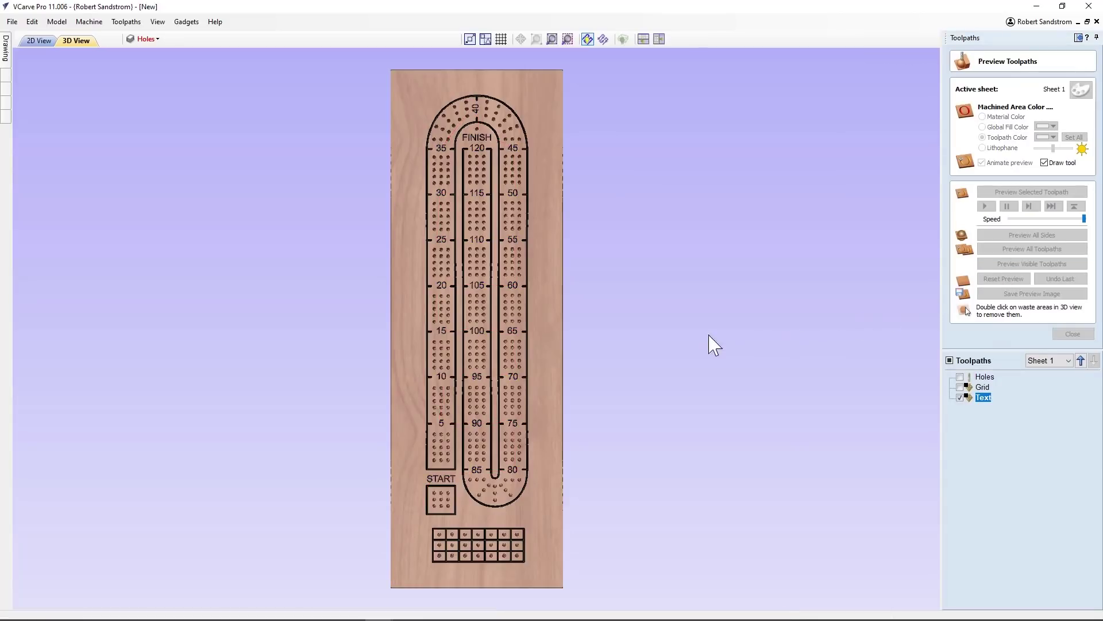
pyautogui.scroll(3, 493, 313)
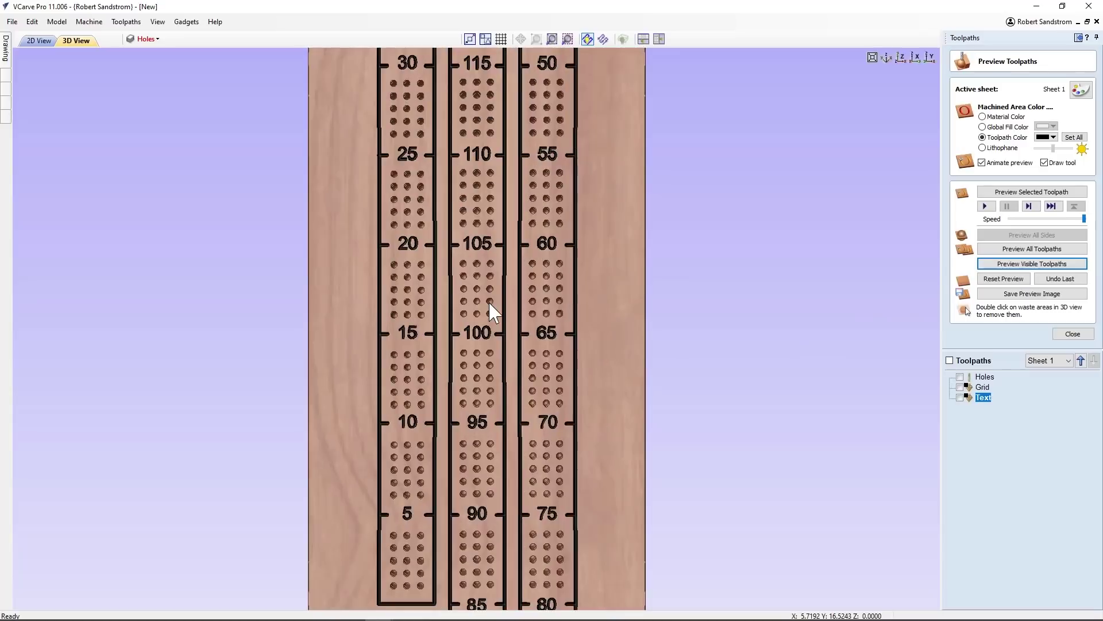
pyautogui.scroll(1, 492, 313)
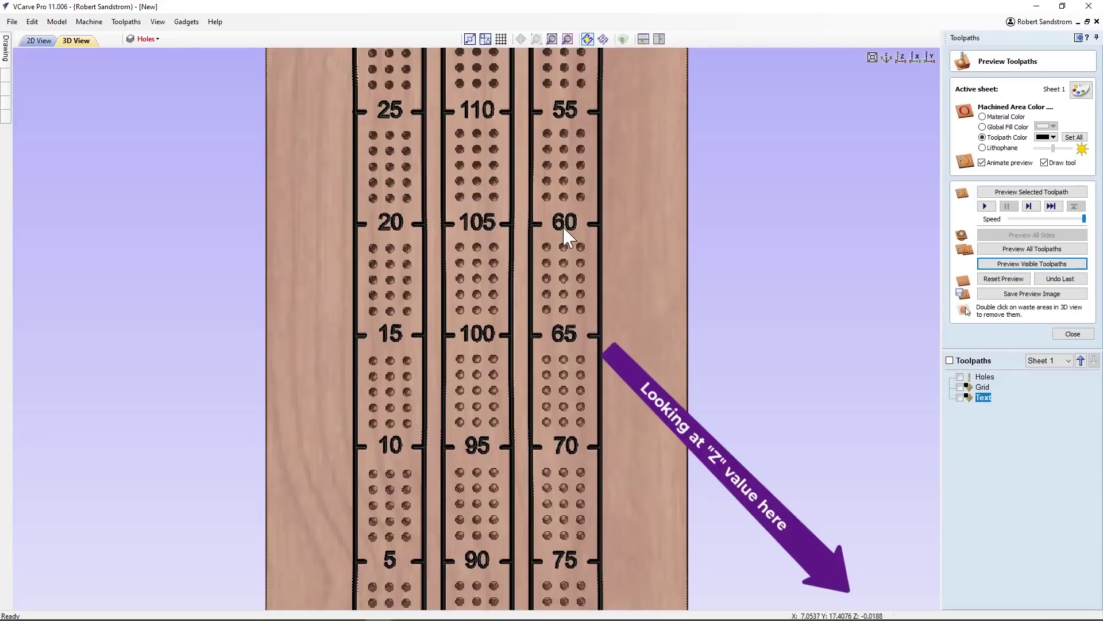
pyautogui.scroll(-1, 560, 230)
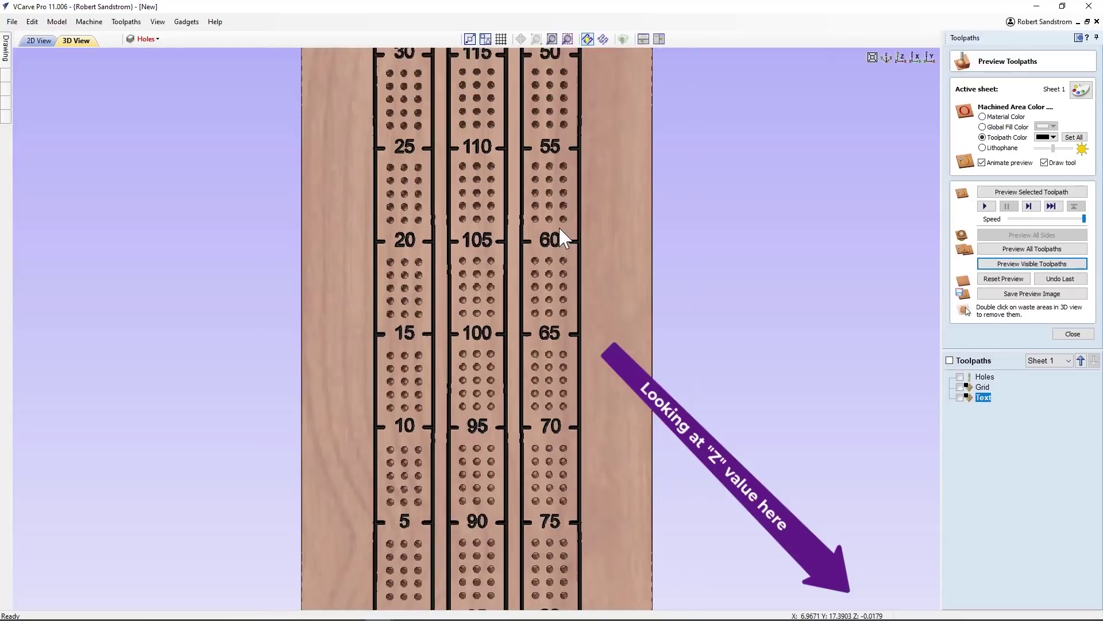
pyautogui.scroll(-2, 554, 241)
pyautogui.scroll(-2, 553, 247)
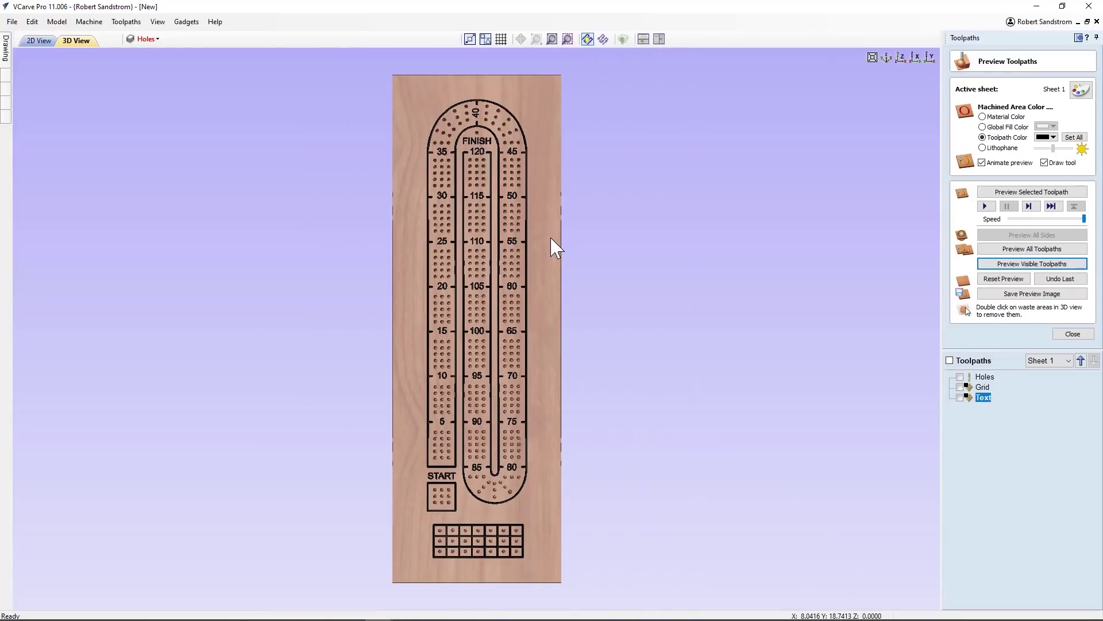